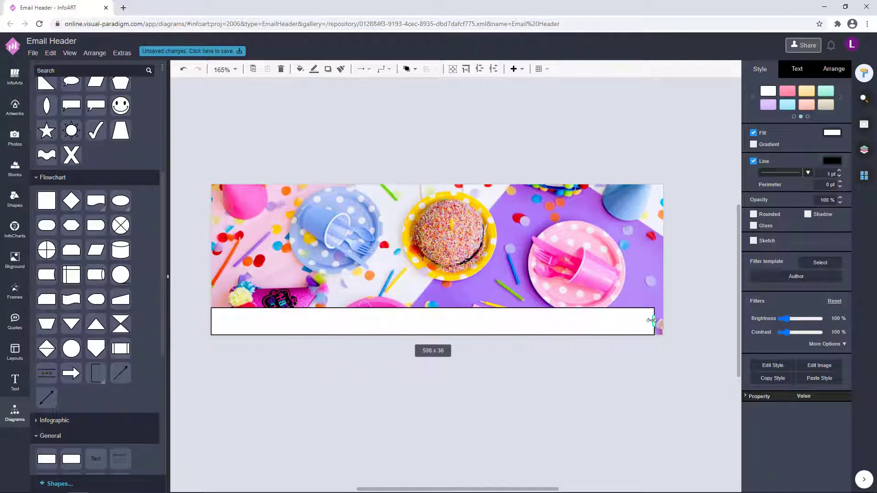
left_click(704, 206)
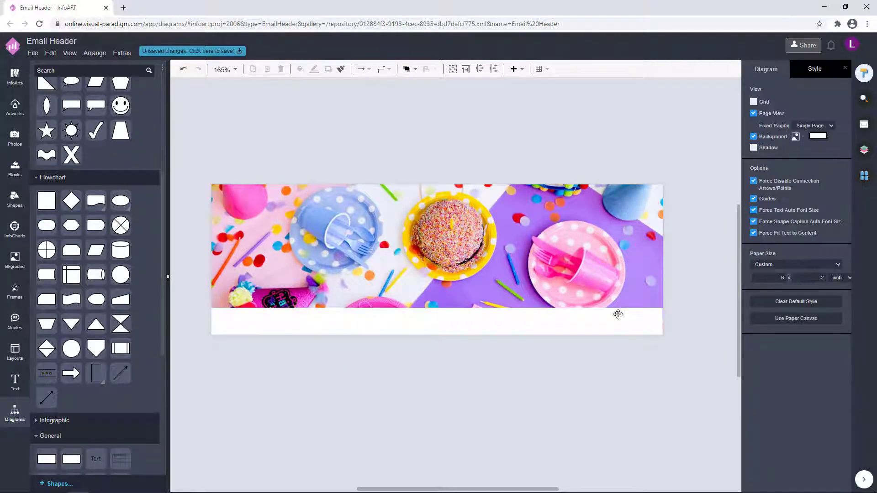
scroll(616, 369, "up", 2)
left_click(669, 304)
left_click(685, 296)
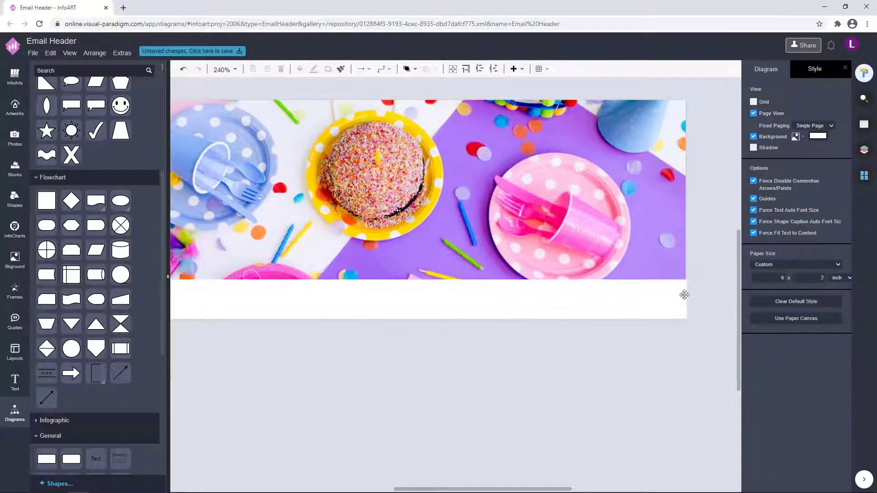
scroll(538, 376, "down", 3)
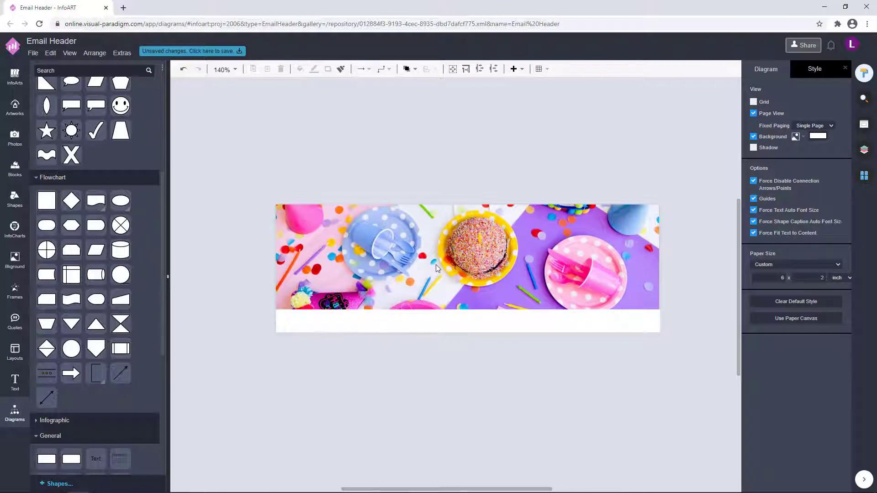
Undo the existing photo and white strip edits until the header page is blank
left_click(15, 137)
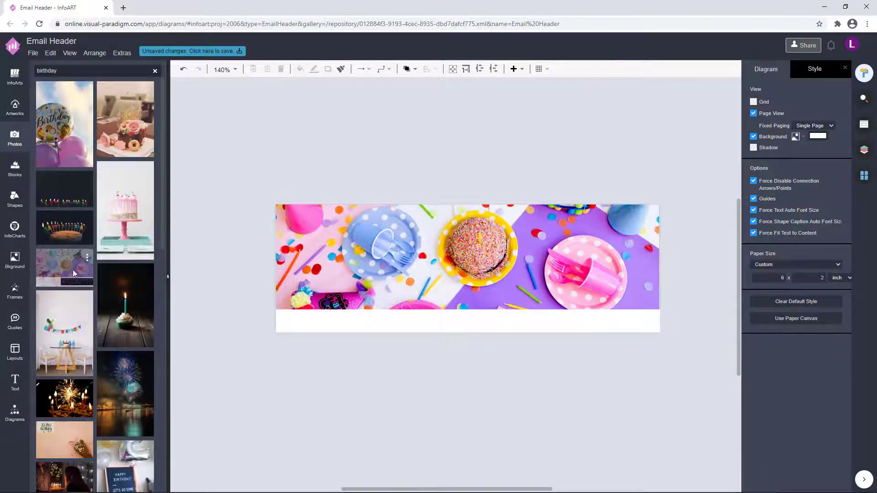
left_click_drag(72, 269, 292, 204)
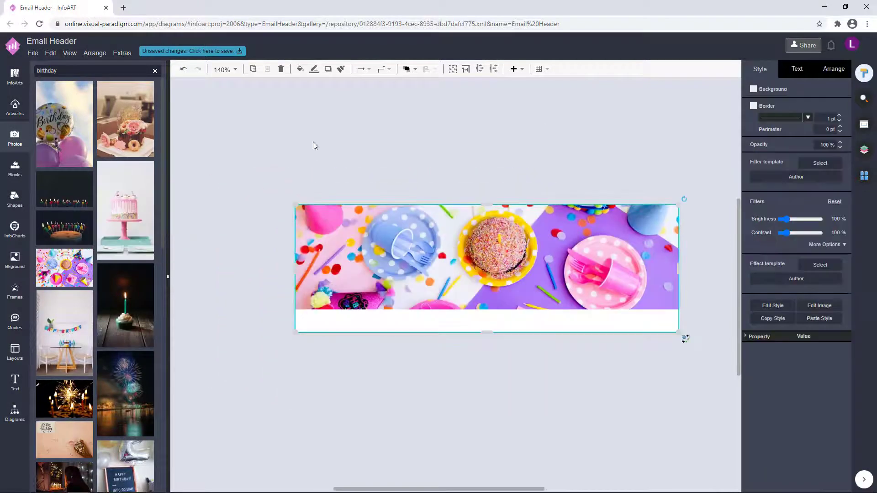
left_click(314, 143)
left_click_drag(414, 242, 398, 236)
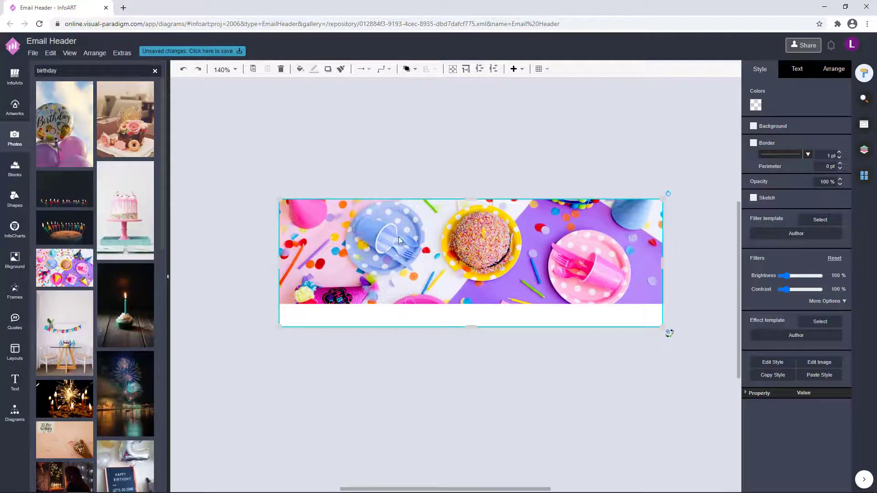
key("ctrl+z")
key("ctrl+z")
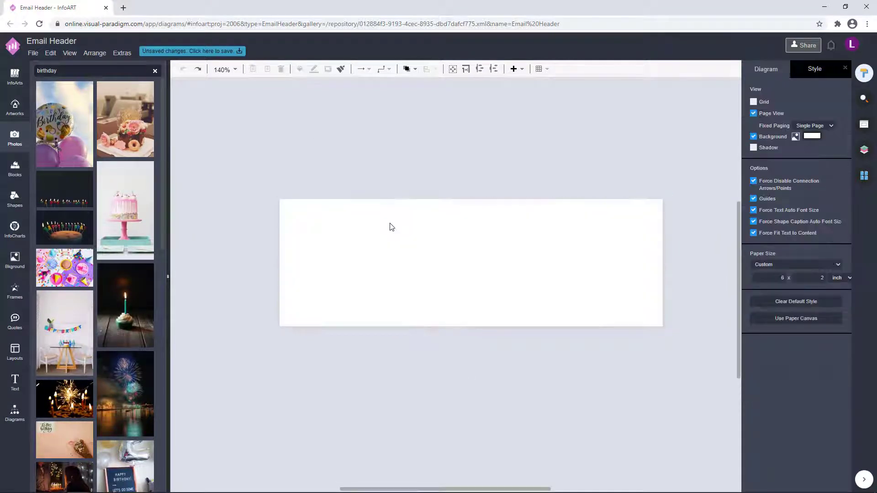
Place a rectangular photo frame at the page's upper-left corner and stretch it across the full width to about 599 x 156
left_click(18, 299)
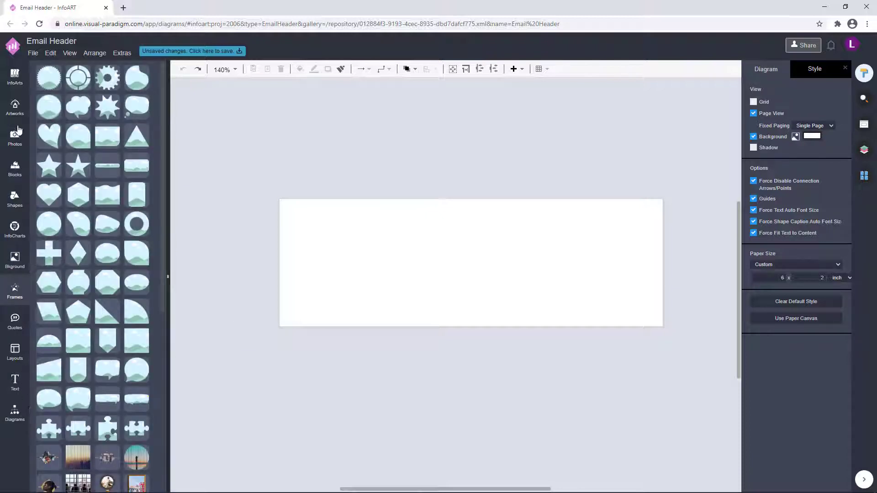
left_click_drag(139, 345, 280, 202)
left_click_drag(374, 248, 662, 266)
left_click_drag(470, 295, 470, 297)
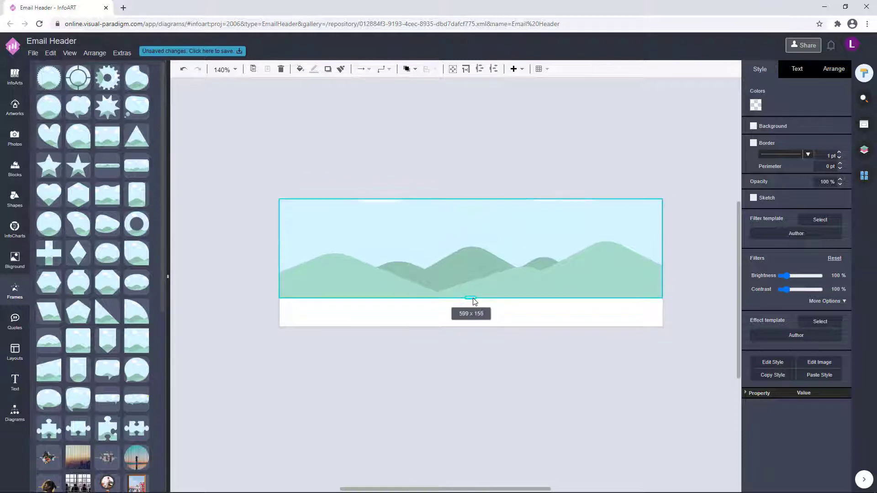
left_click(483, 374)
left_click(621, 240)
left_click_drag(659, 249, 662, 273)
left_click(698, 278)
Add the birthday party photo with plates and confetti, enlarge it to the frame's full width and send it behind the frame
left_click(10, 144)
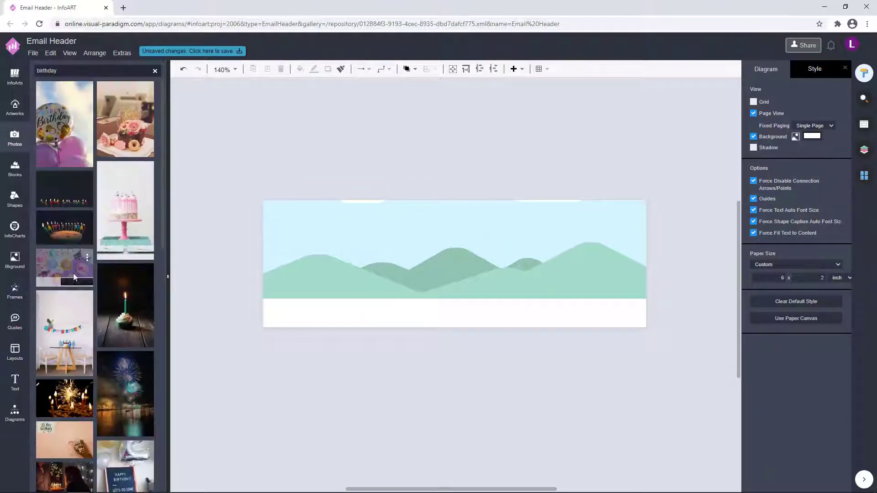
left_click_drag(73, 273, 226, 157)
left_click_drag(467, 315, 574, 414)
scroll(631, 376, "down", 1)
left_click(410, 69)
left_click(421, 102)
Shift the photo up so the frame covers its middle part, and crop it to the frame
left_click(506, 328)
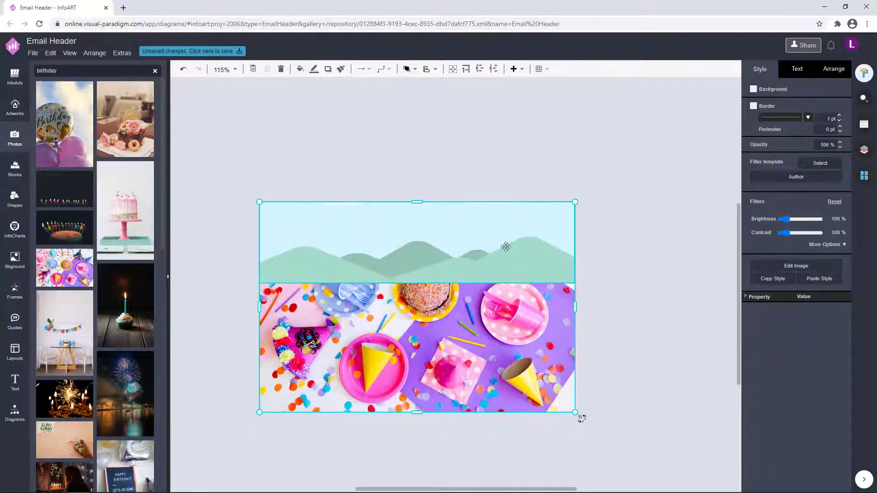
right_click(506, 248)
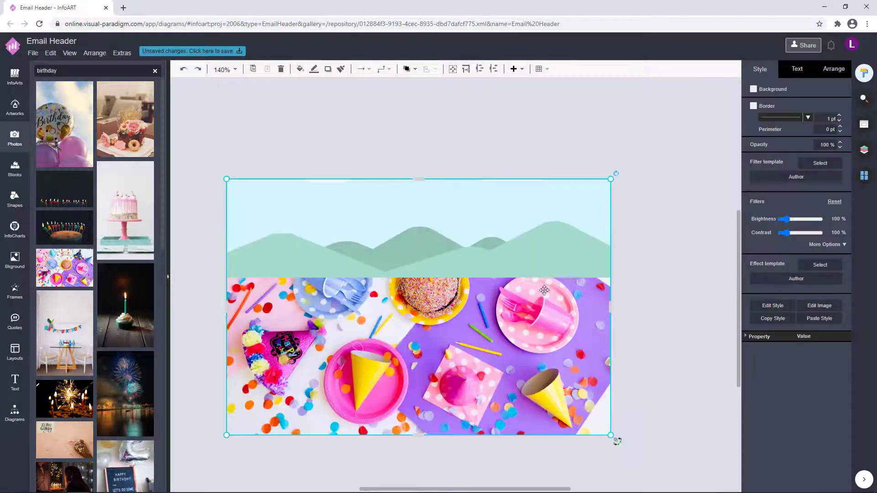
left_click_drag(540, 311, 540, 226)
right_click(539, 226)
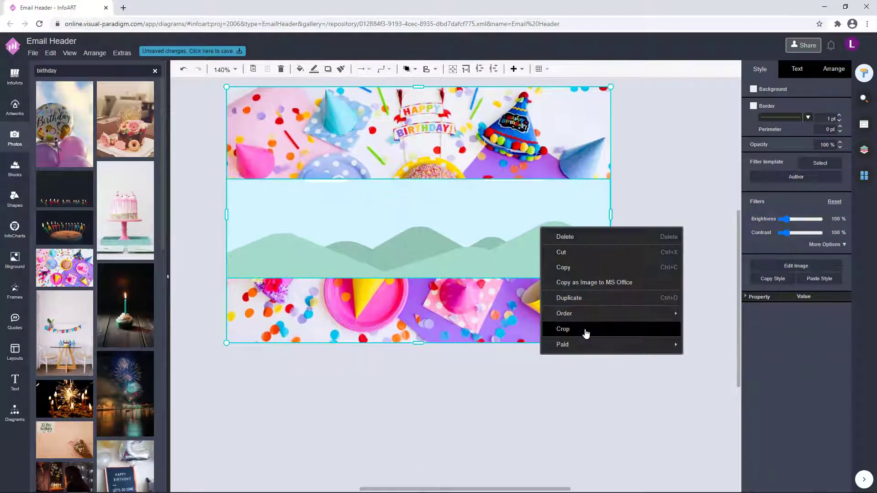
left_click(583, 331)
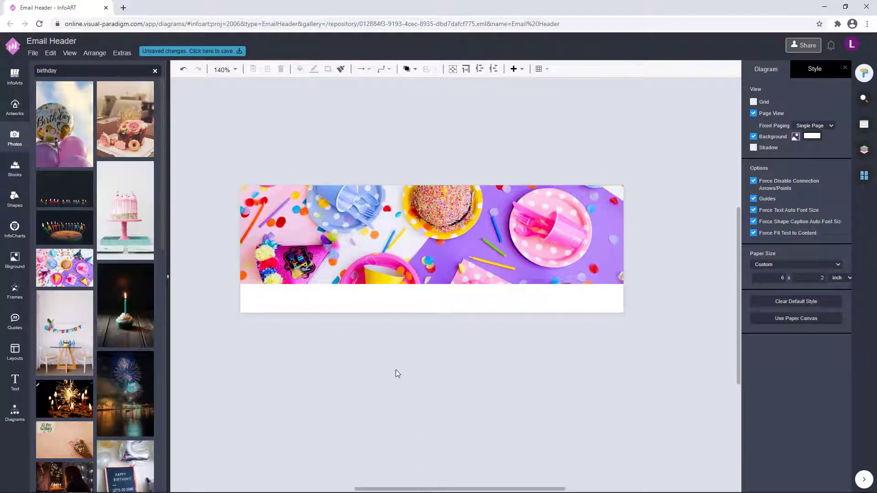
Add a wide text box below the page reading "HAPPY BIRTHDAY" with a space between the letters
double_click(280, 360)
left_click_drag(304, 366, 595, 365)
double_click(443, 367)
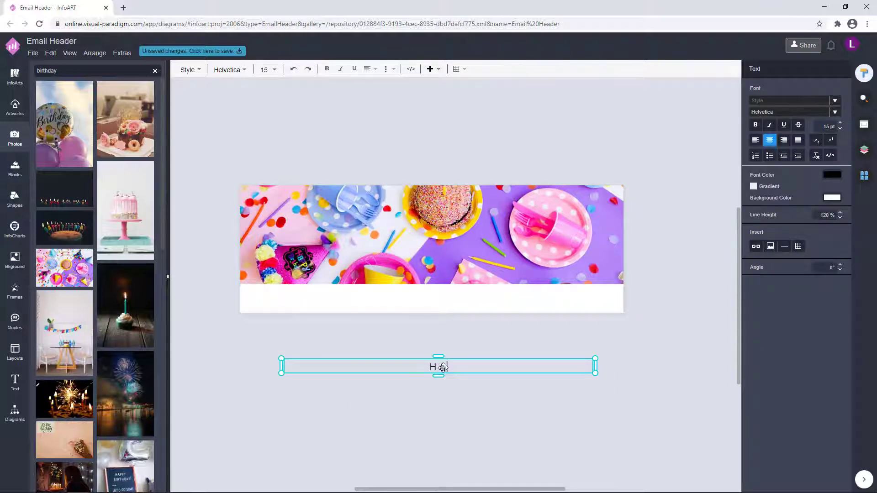
type("H A P P U B I R T H D A Y")
left_click(391, 368)
left_click(400, 369)
left_click(411, 369)
left_click(421, 369)
left_click(442, 367)
left_click(454, 368)
left_click(464, 368)
left_click(473, 369)
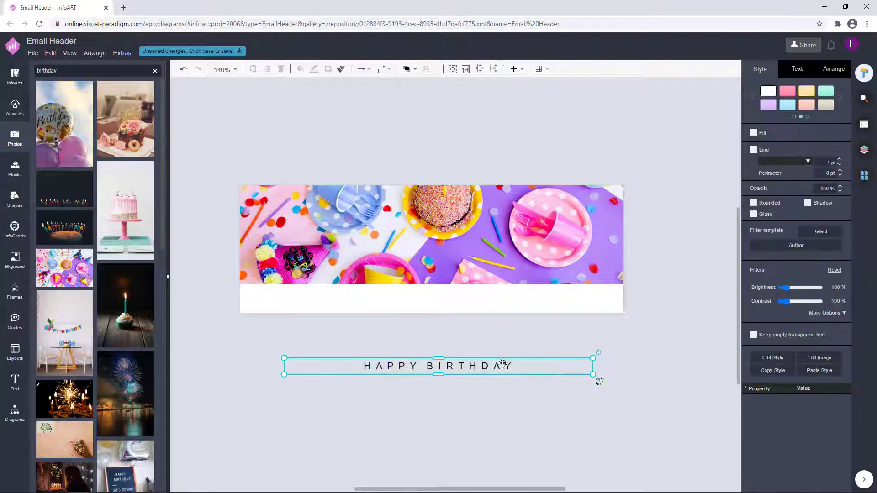
Move the HAPPY BIRTHDAY text onto the white strip beneath the photo and format it in Alatsi at 17 pt
left_click_drag(597, 377, 597, 309)
double_click(597, 309)
left_click(835, 113)
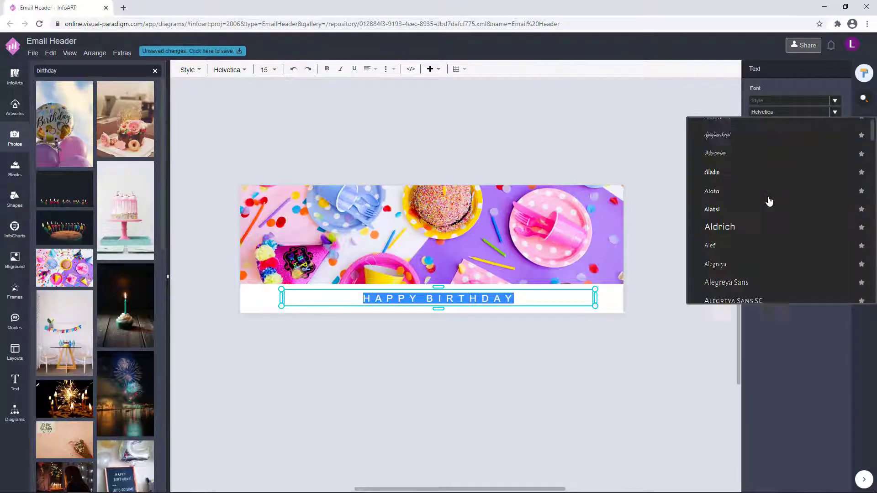
scroll(769, 202, "down", 3)
scroll(769, 201, "up", 2)
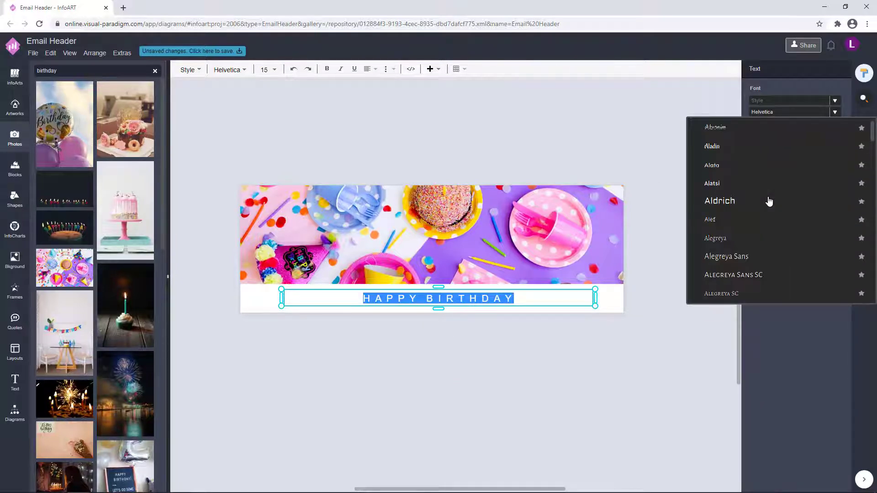
left_click(737, 184)
left_click(475, 401)
double_click(474, 297)
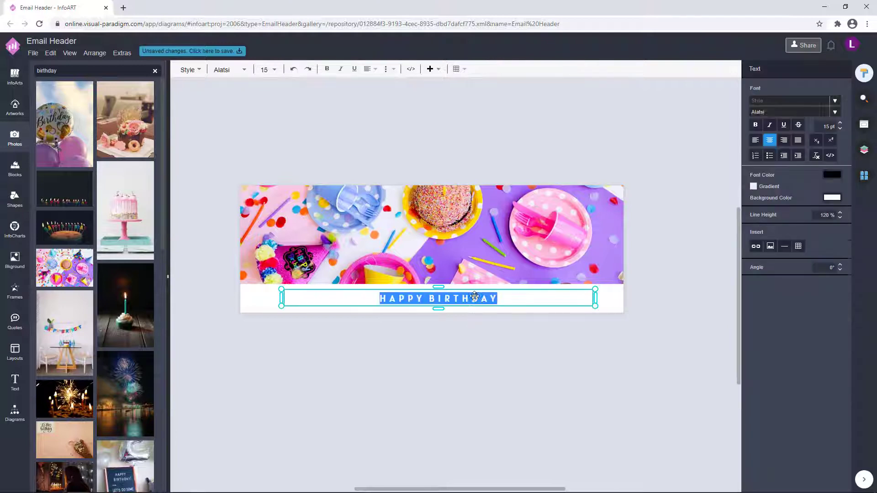
left_click(433, 377)
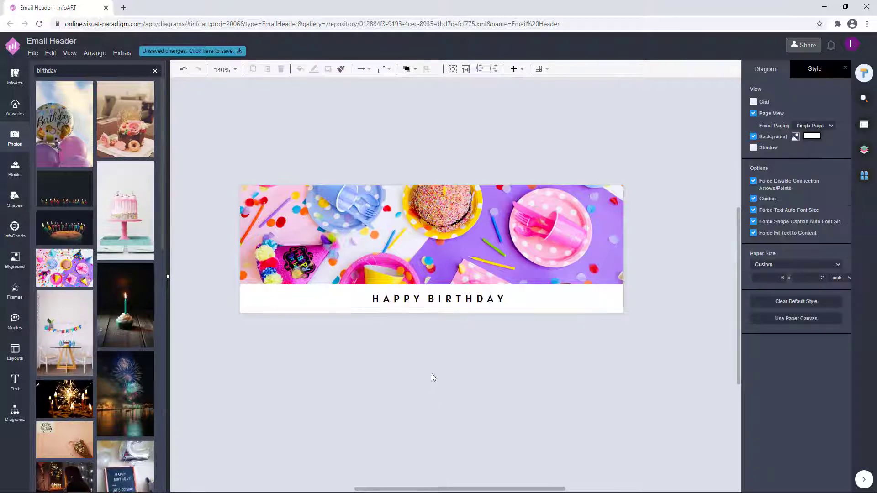
left_click_drag(496, 299, 486, 300)
left_click(473, 370)
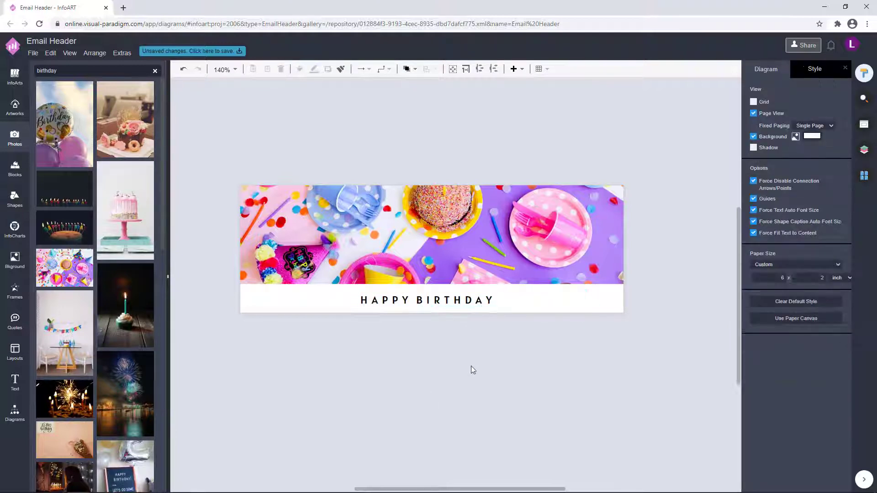
Extend the text to "HAPPY BIRTHDAY TO YOU" in the same spaced lettering and realign it within the white strip
double_click(496, 297)
left_click(496, 301)
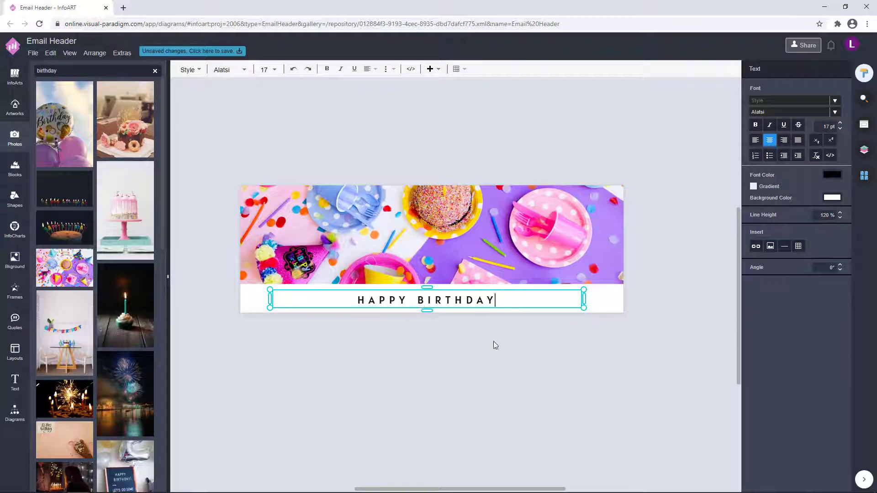
type("TO")
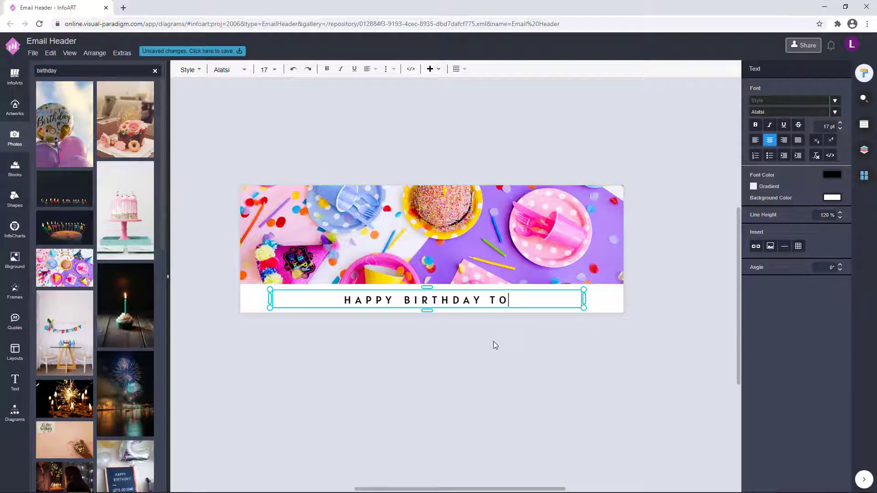
type(" YO")
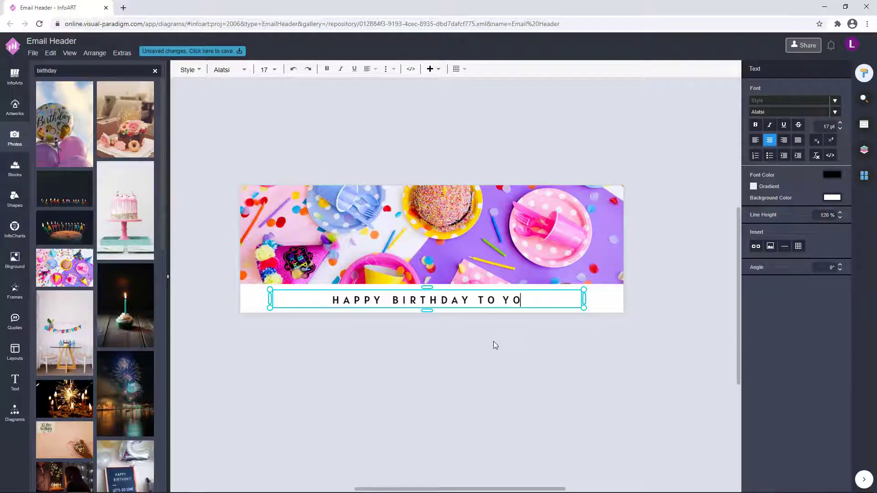
type("U")
left_click(472, 302)
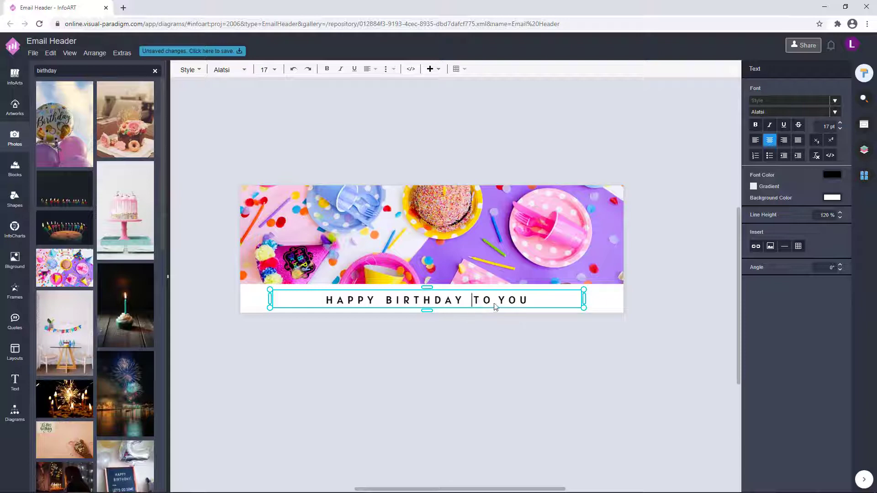
left_click(498, 346)
left_click(518, 304)
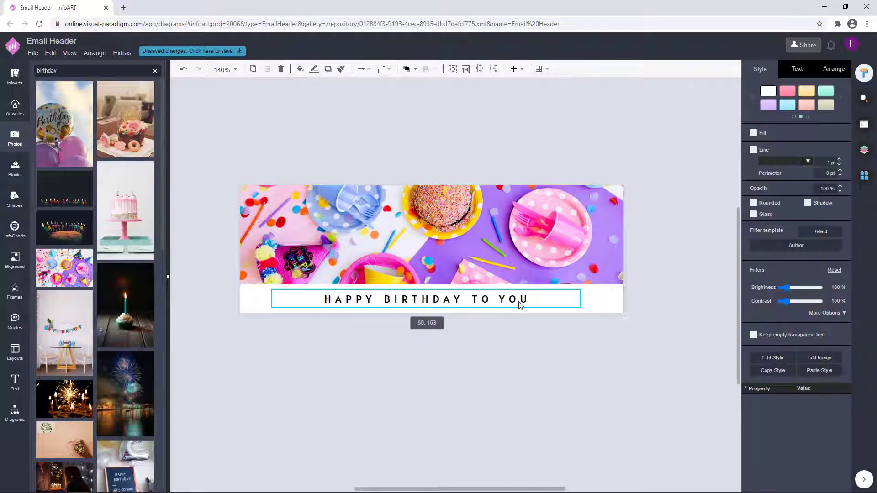
left_click(539, 364)
left_click(520, 302)
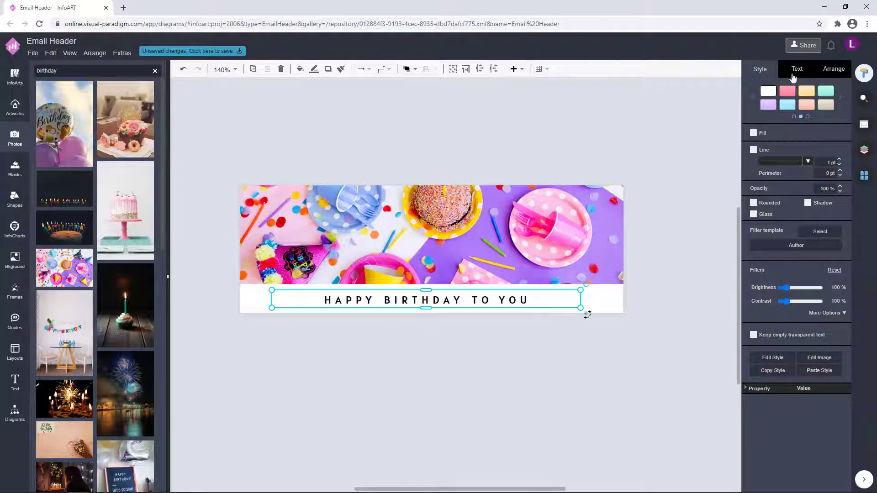
double_click(496, 299)
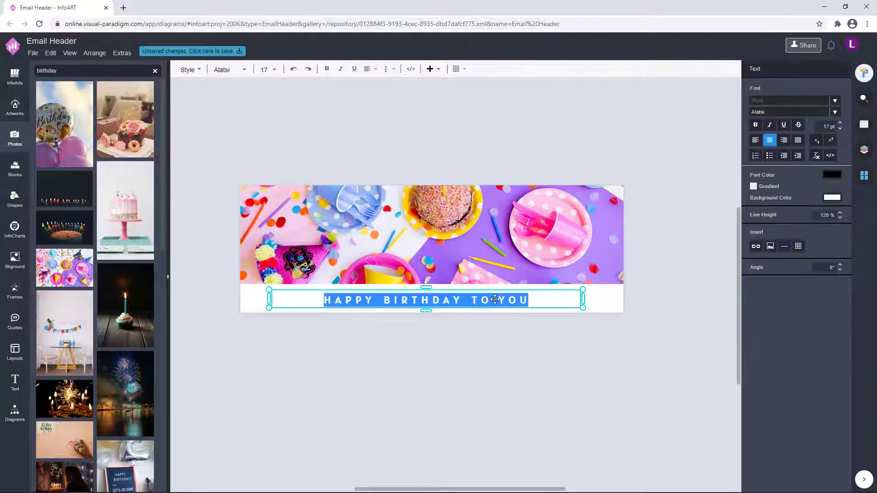
left_click(498, 301, "shift")
key("BackSpace")
key("ctrl+z")
left_click(509, 368)
Add extra spaces between the words of HAPPY BIRTHDAY TO YOU to widen the gaps
double_click(467, 302)
left_click(469, 301)
left_click(497, 301)
left_click(500, 346)
left_click(380, 299)
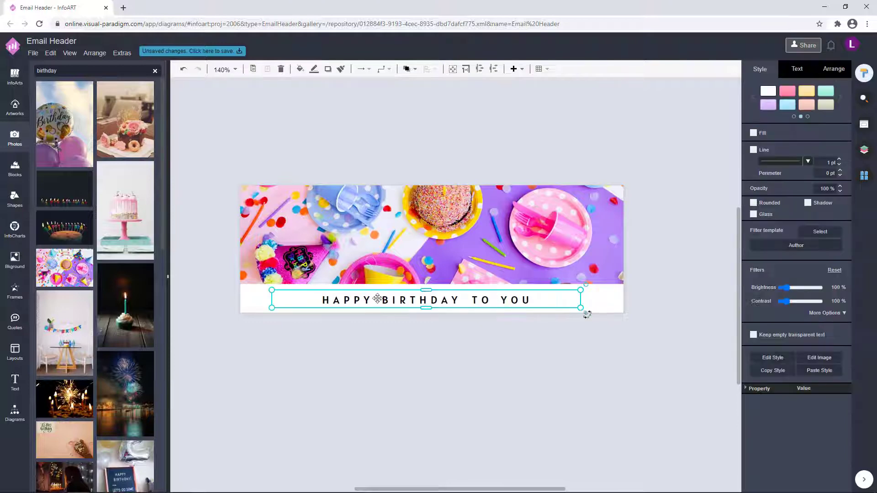
double_click(380, 300)
left_click(381, 300)
left_click(449, 350)
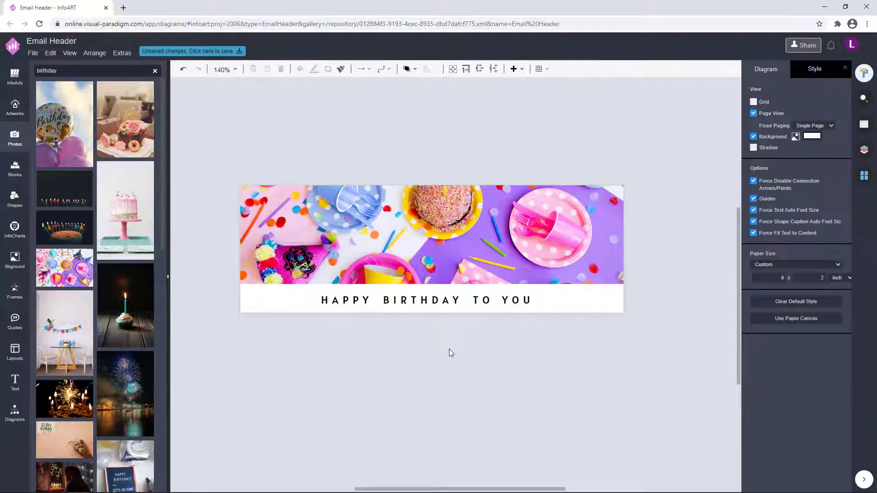
Set the font color of the HAPPY BIRTHDAY TO YOU text to bright purple 9214FF
left_click(517, 302)
left_click(797, 69)
left_click(834, 174)
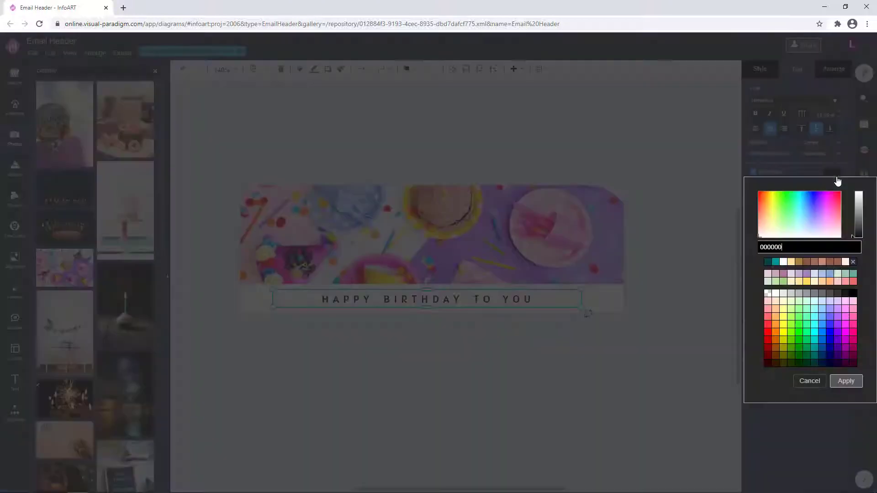
left_click_drag(827, 204, 820, 195)
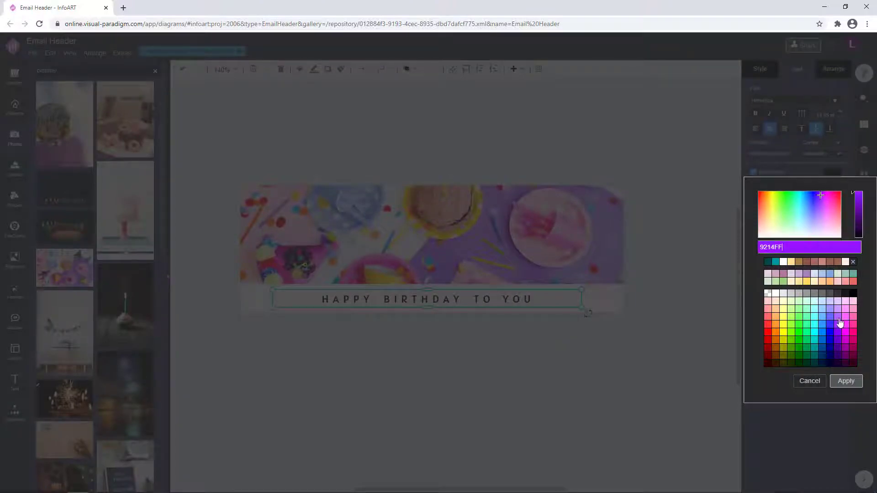
left_click(846, 380)
left_click(585, 371)
Change the HAPPY BIRTHDAY TO YOU text's font color to dark purple 2F0869
left_click(520, 299)
left_click(828, 174)
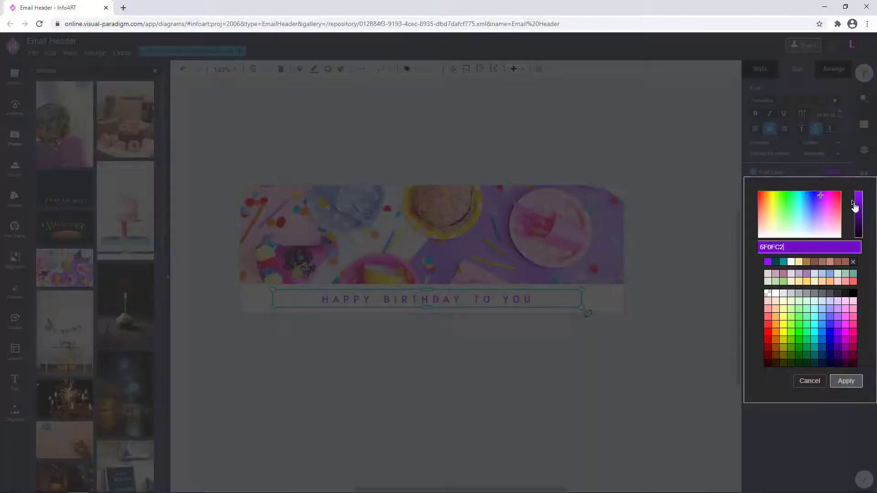
left_click_drag(821, 195, 820, 193)
mouse_move(857, 228)
left_mouse_down()
mouse_move(857, 214)
mouse_move(857, 224)
left_mouse_up()
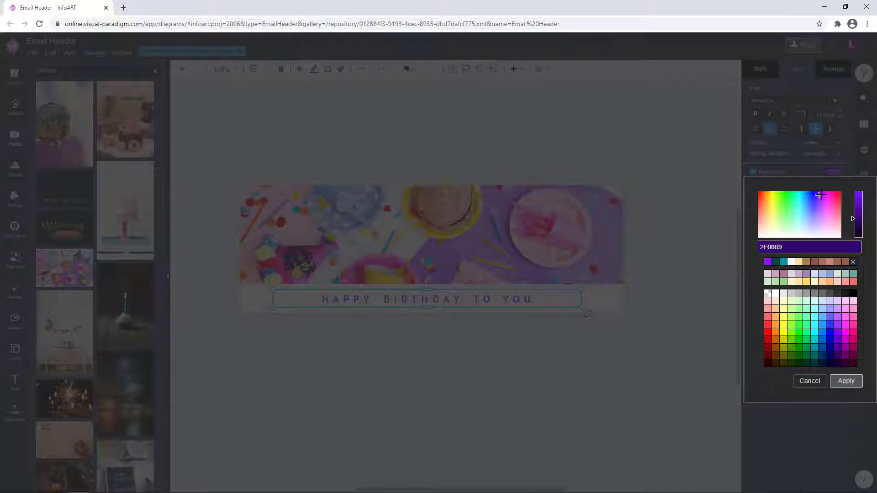
left_click(846, 381)
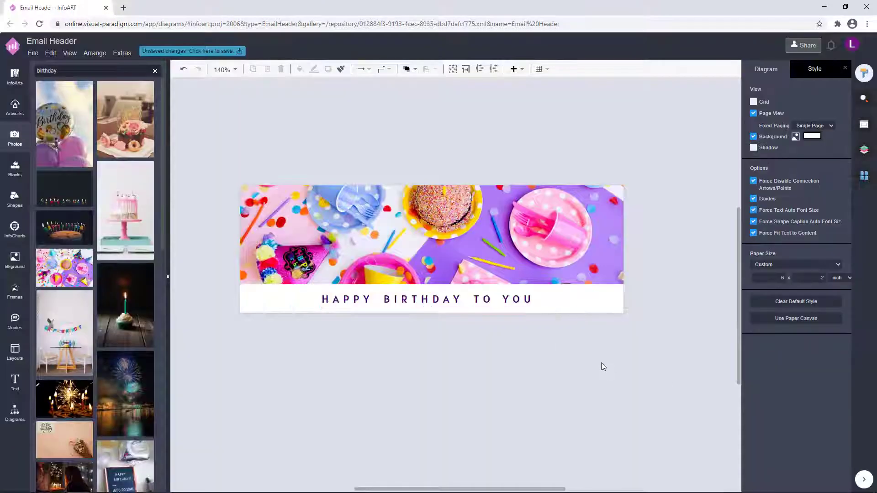
Adjust the HAPPY BIRTHDAY TO YOU caption's placement in the white strip and set its font size to 19 pt
left_click(532, 300)
left_click(541, 356)
left_click(521, 303)
left_click(528, 335)
left_click(516, 298)
type("1")
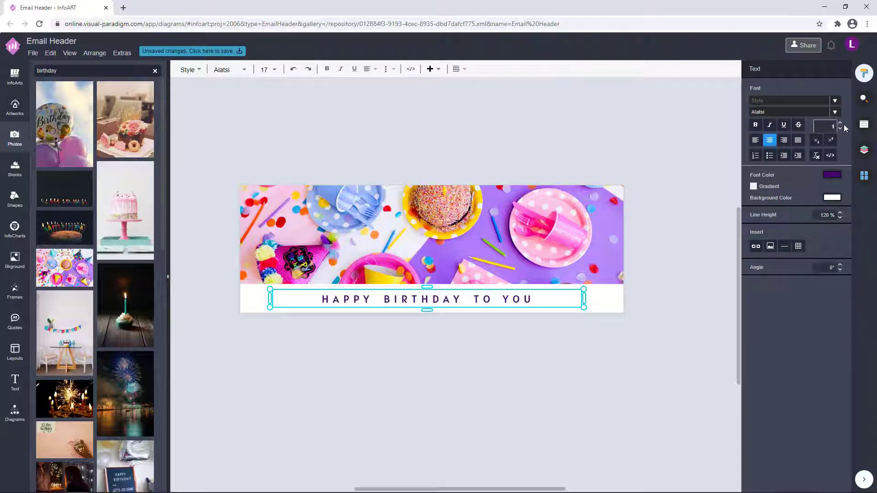
type("9")
key("Return")
left_click(513, 371)
Realign the enlarged HAPPY BIRTHDAY TO YOU text vertically within the white strip
left_click(528, 298)
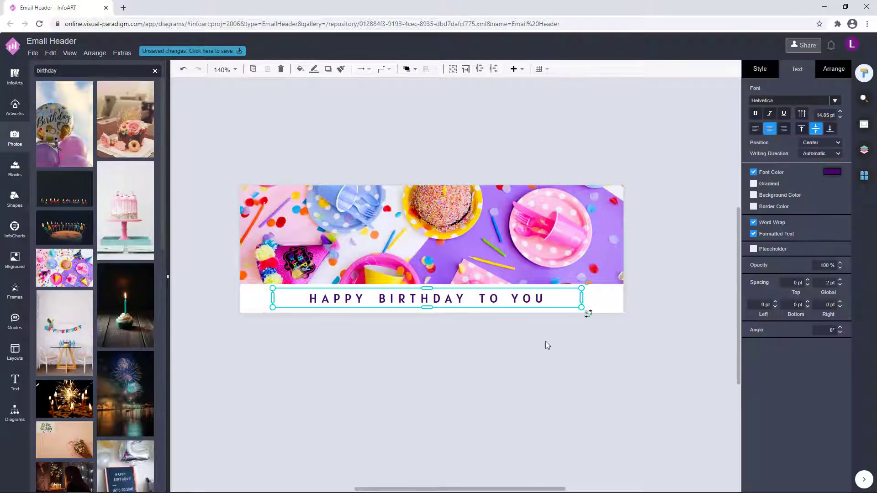
left_click(548, 345)
left_click(527, 300)
left_click(543, 349)
left_click(526, 301)
Increase the caption's font size to 20 pt and readjust its placement in the white strip
double_click(526, 302)
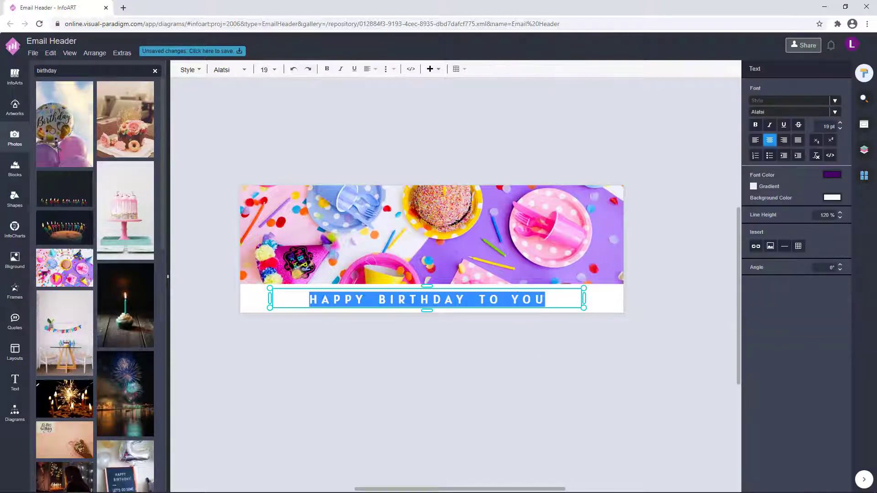
left_click(841, 123)
left_click(534, 338)
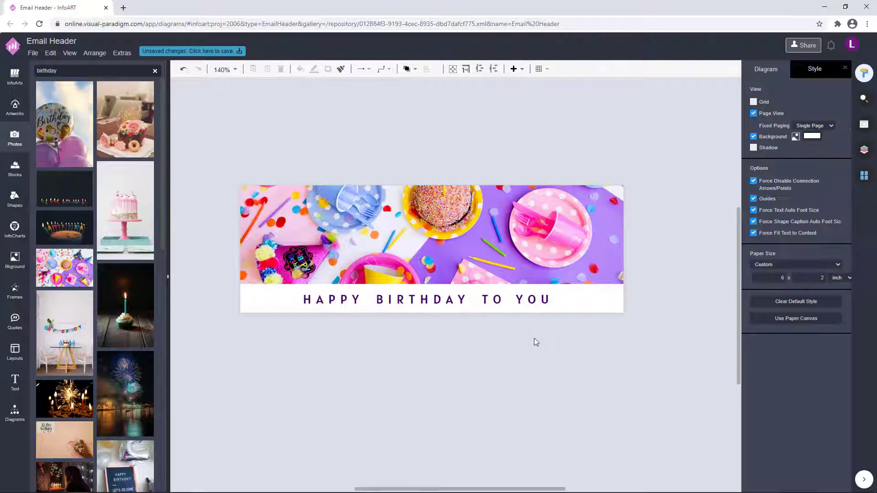
left_click(538, 300)
left_click(511, 375)
left_click(547, 294)
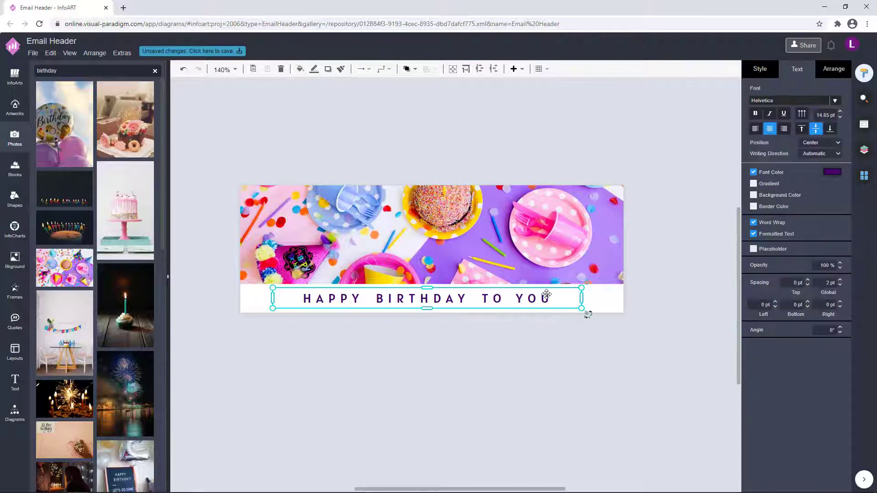
left_click(691, 171)
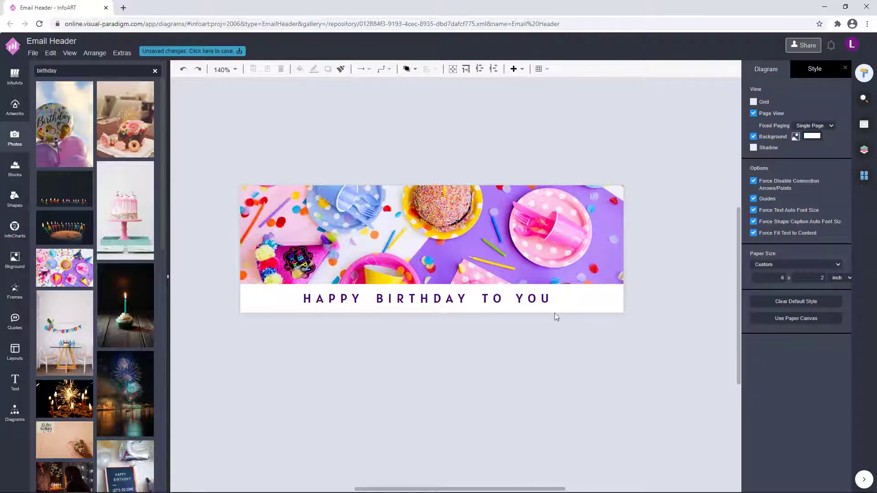
Try a different font from the font list on the HAPPY BIRTHDAY TO YOU text
double_click(539, 299)
left_click(790, 112)
scroll(788, 206, "down", 3)
scroll(788, 207, "down", 8)
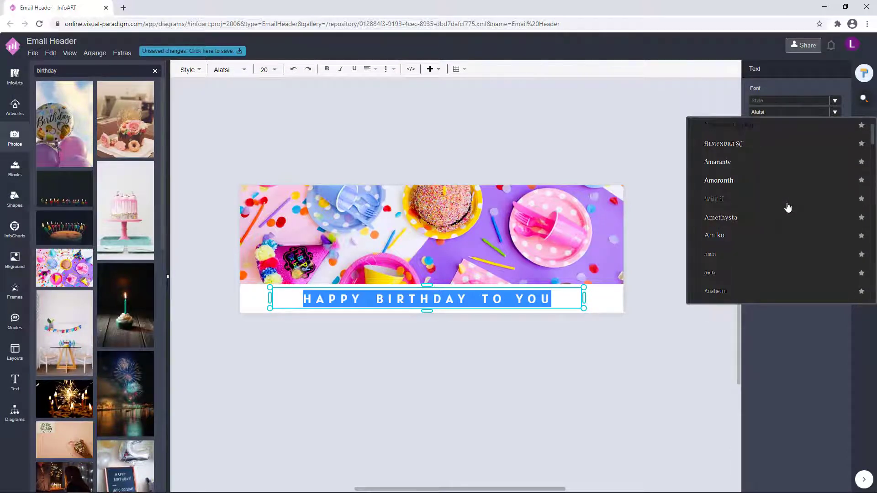
left_click(769, 183)
left_click(686, 295)
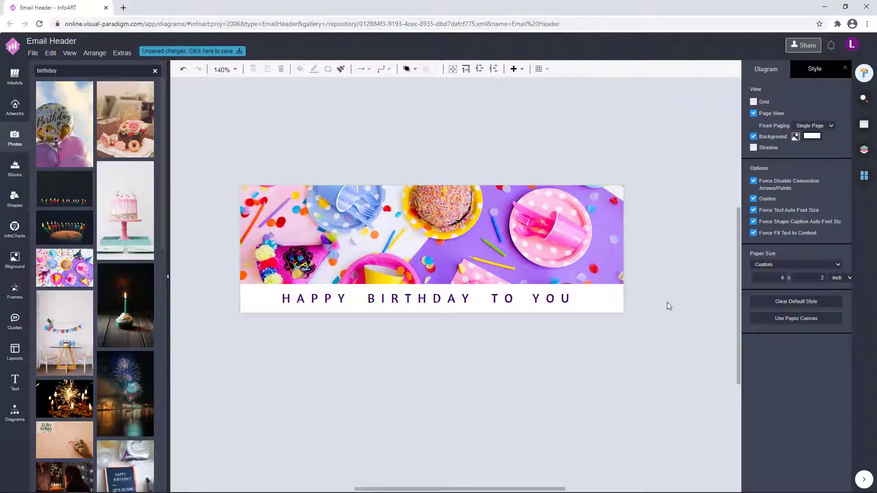
Try the Alata font on the HAPPY BIRTHDAY TO YOU text
double_click(556, 295)
left_click(790, 112)
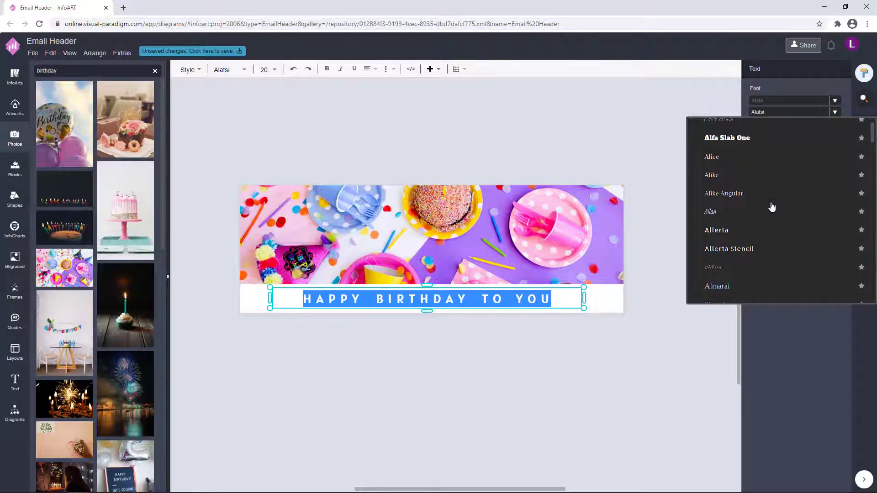
scroll(772, 207, "down", 10)
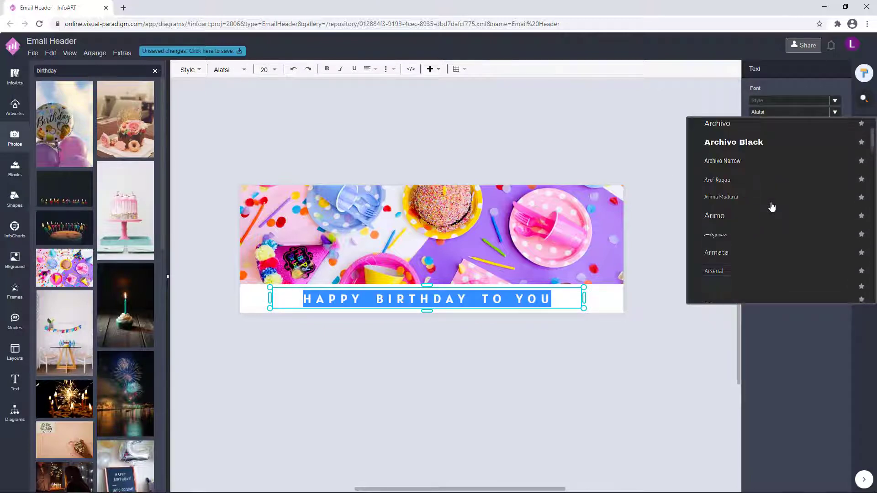
scroll(771, 207, "up", 5)
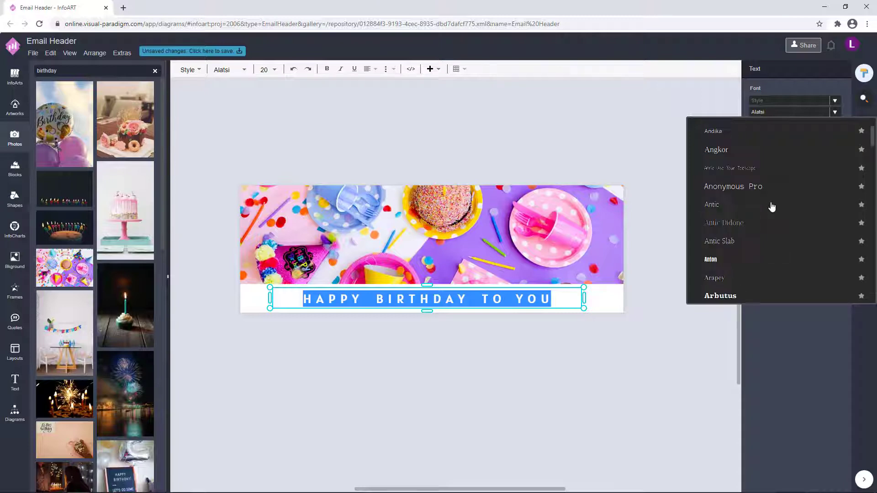
scroll(772, 207, "down", 8)
scroll(772, 207, "down", 5)
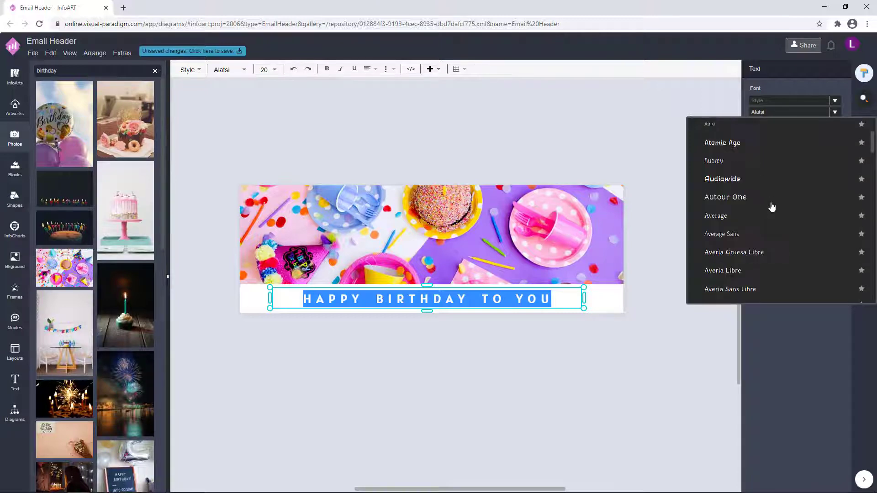
scroll(772, 207, "down", 5)
scroll(771, 207, "up", 20)
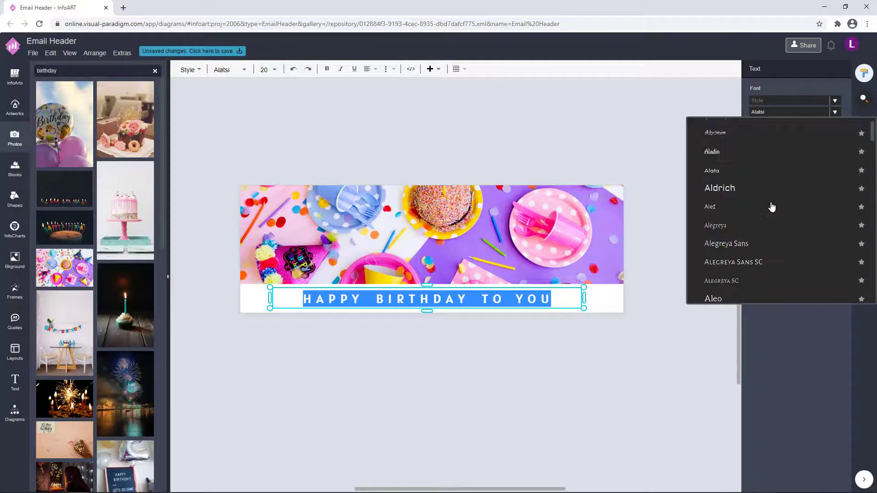
left_click(747, 180)
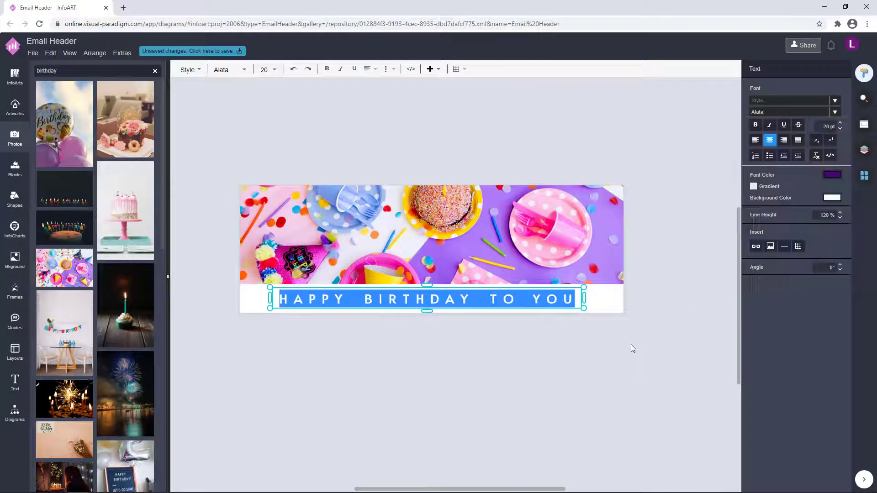
left_click(632, 344)
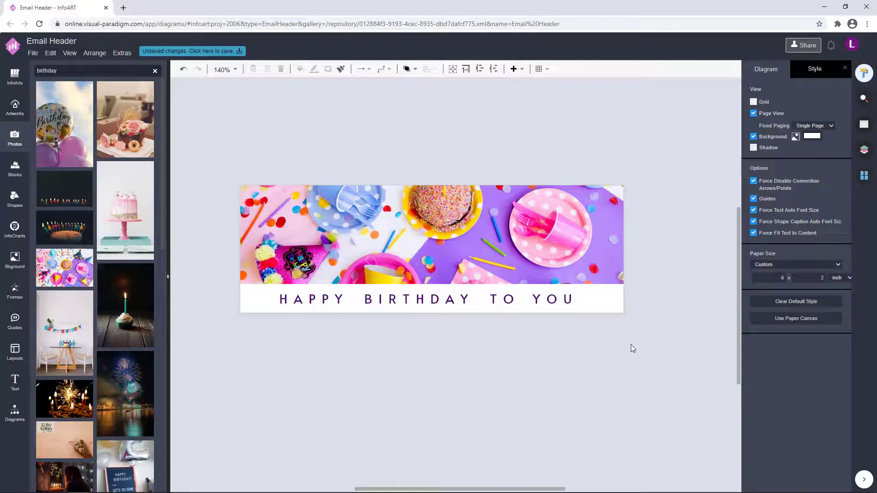
Undo the caption's enlargement to 20 pt and recheck its alignment within the white strip
double_click(530, 293)
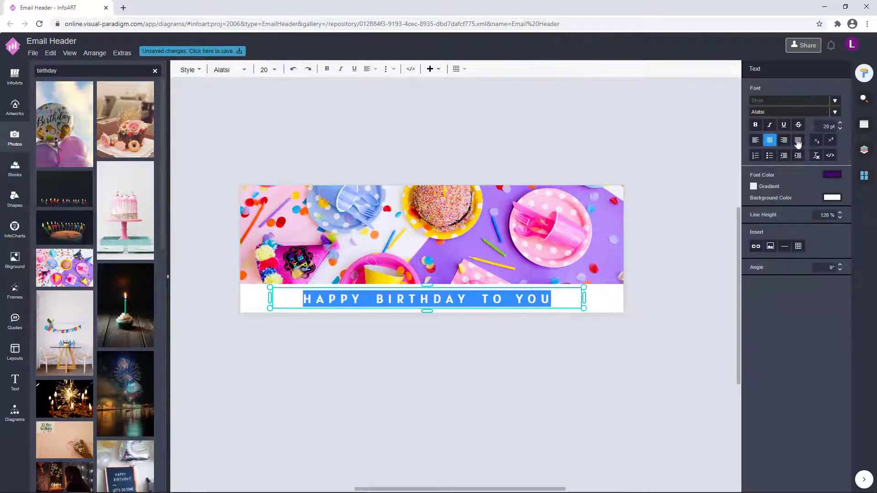
left_click(538, 385)
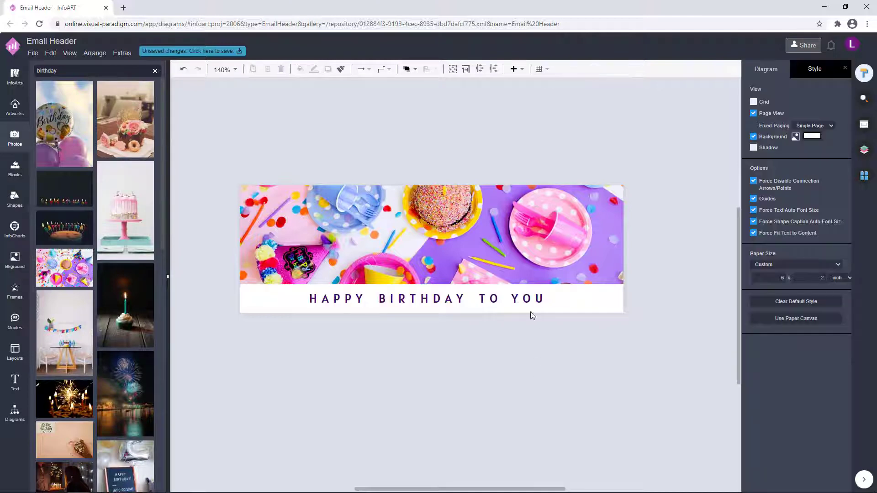
left_click(535, 299)
left_click(533, 353)
left_click(526, 299)
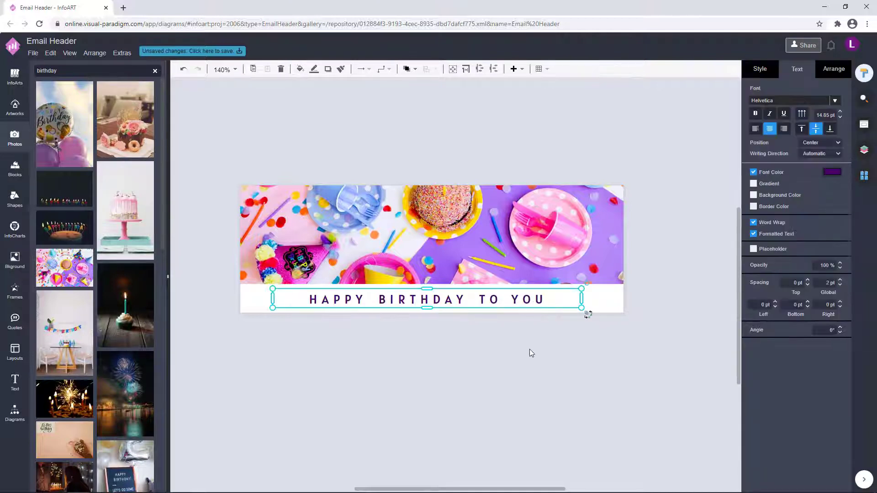
left_click(530, 349)
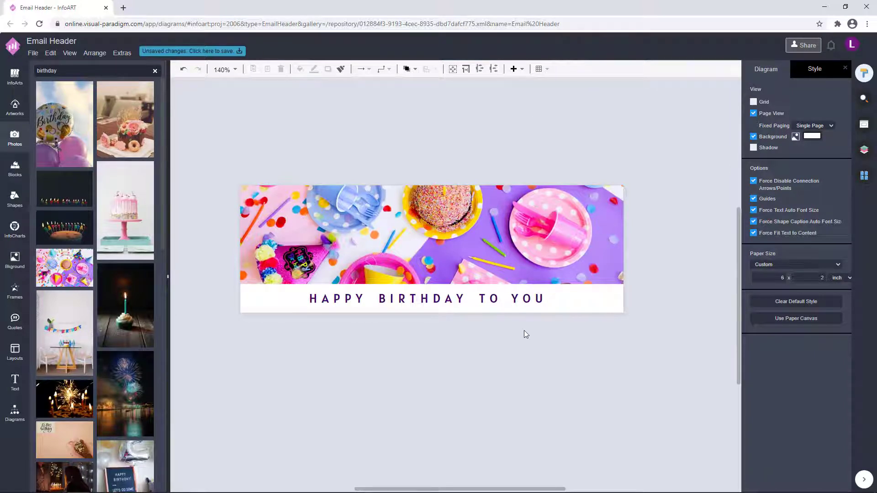
Add a white rectangle and stretch it into a thin full-width band over the photo's upper edge
scroll(512, 342, "down", 1)
left_click(14, 411)
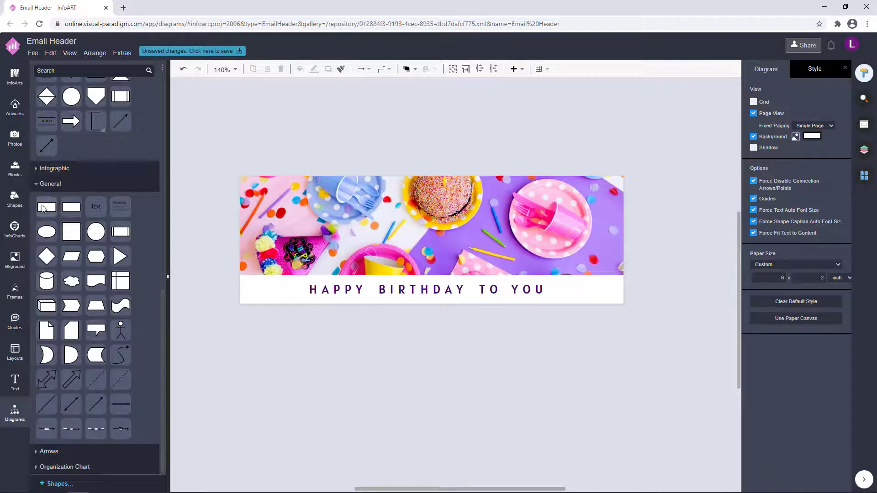
left_click_drag(46, 208, 320, 205)
left_click_drag(336, 212, 278, 192)
left_click_drag(278, 214, 624, 164)
left_click_drag(431, 153, 429, 179)
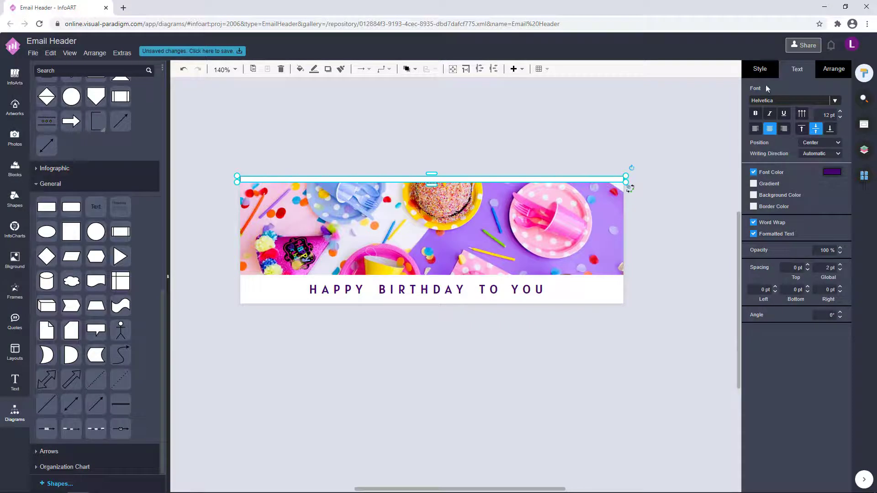
Refine the white rectangle into a thin borderless strip along the photo's upper edge
left_click(572, 147)
left_click(575, 178)
left_click(616, 134)
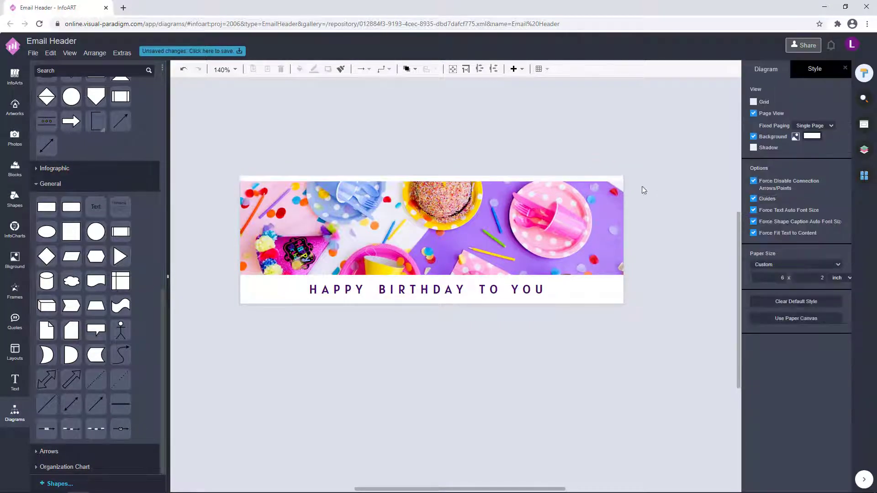
left_click(612, 178)
left_click(633, 147)
Set the HAPPY BIRTHDAY TO YOU text's font size to 19.5 pt
scroll(440, 289, "up", 1)
double_click(534, 293)
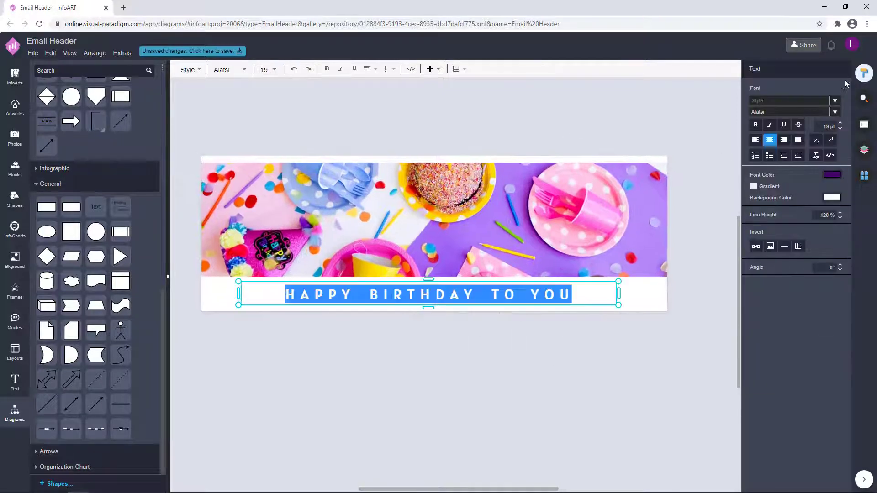
left_click(834, 126)
left_click(615, 332)
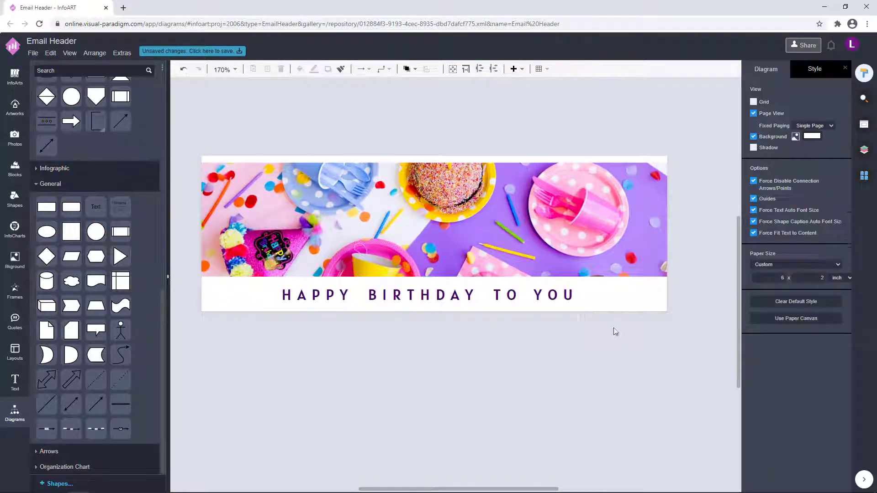
Delete spaces between the letters and words of HAPPY BIRTHDAY in the caption to tighten its spacing
scroll(531, 347, "down", 2)
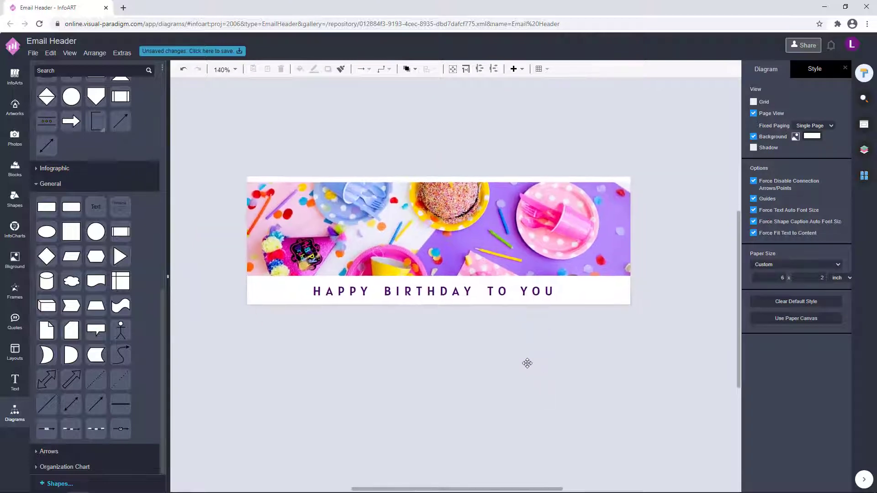
scroll(424, 356, "down", 1)
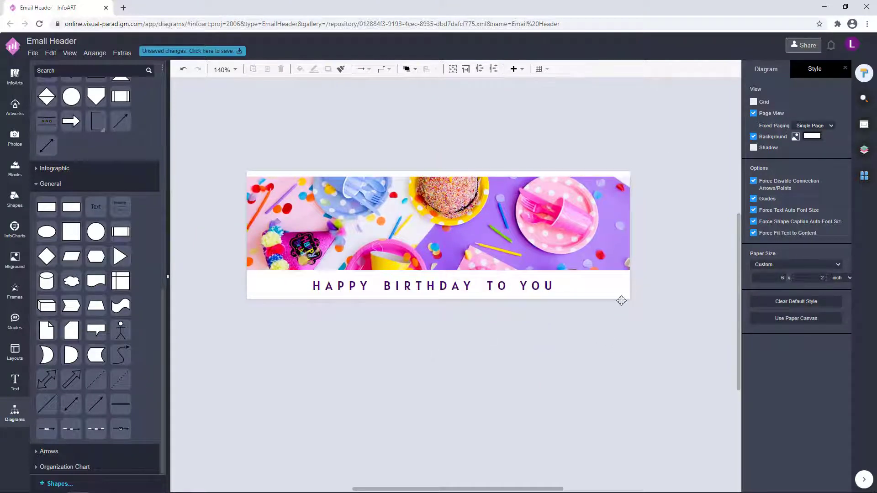
scroll(408, 348, "down", 1)
double_click(338, 279)
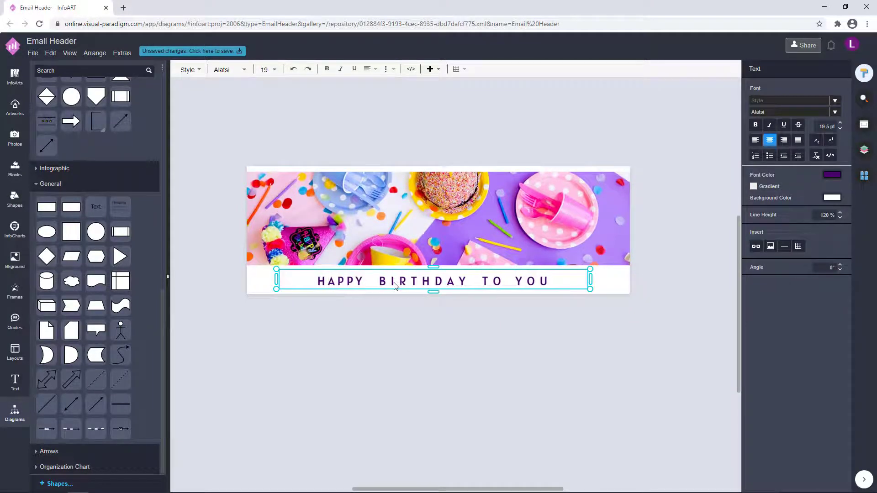
key("BackSpace")
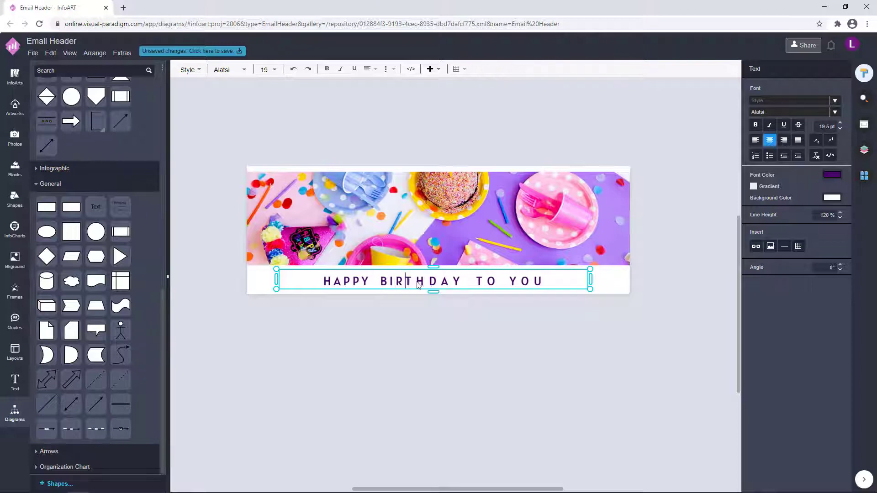
left_click(434, 287)
left_click(467, 286)
key("BackSpace")
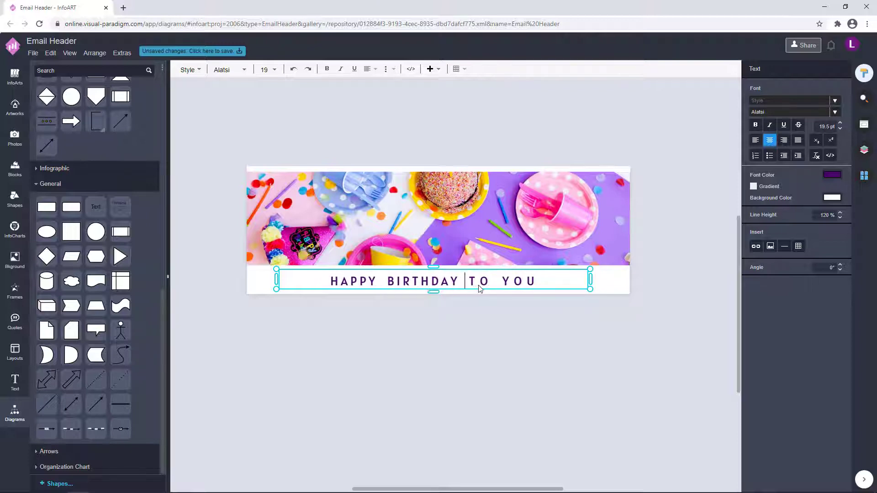
Delete spaces between the letters and words of TO YOU to match the tightened lettering
left_click(482, 285)
left_click(494, 286)
key("BackSpace")
left_click(512, 287)
key("BackSpace")
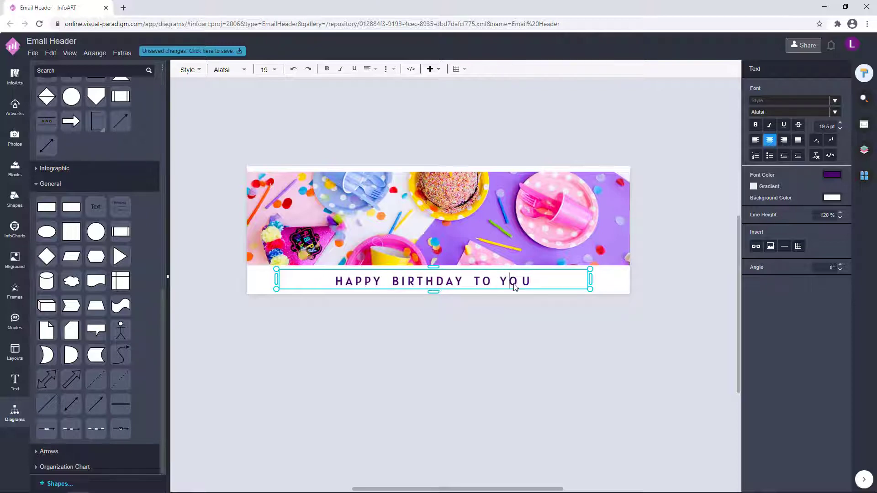
left_click(524, 287)
key("BackSpace")
left_click(527, 350)
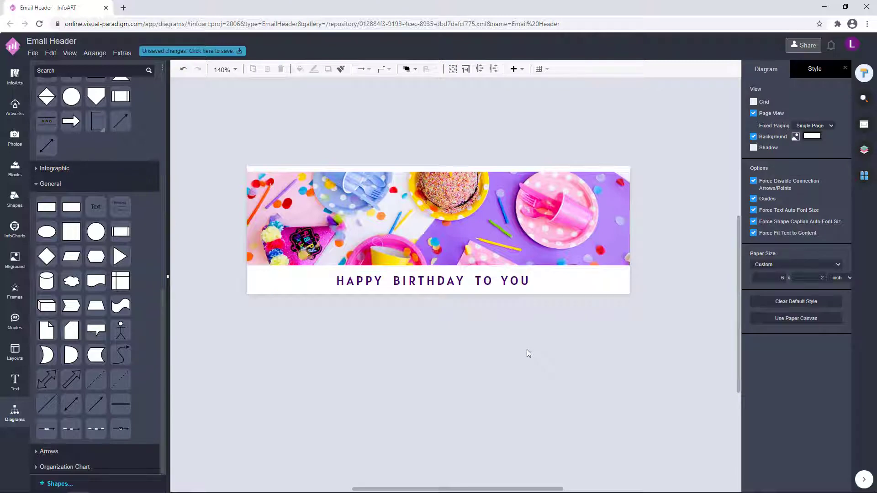
Shift the caption slightly sideways, and undo that move together with the tightened spacing and size increase
left_click_drag(505, 279, 510, 278)
left_click(491, 311)
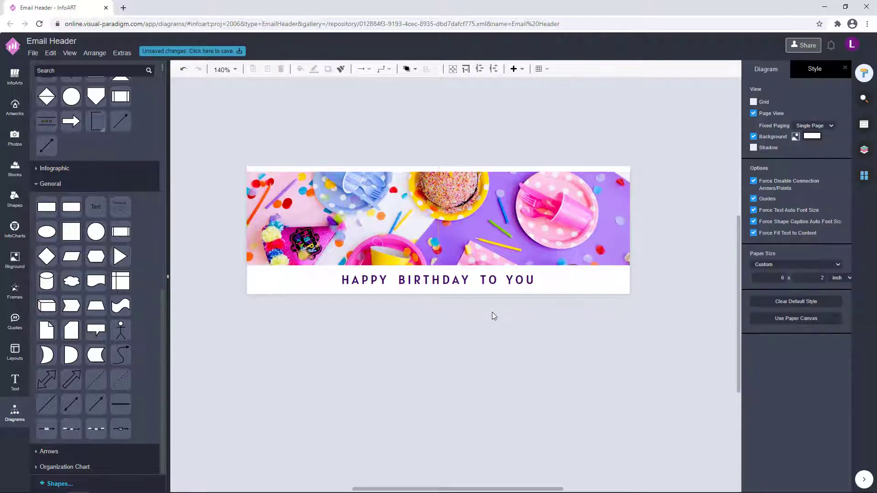
key("ctrl+z")
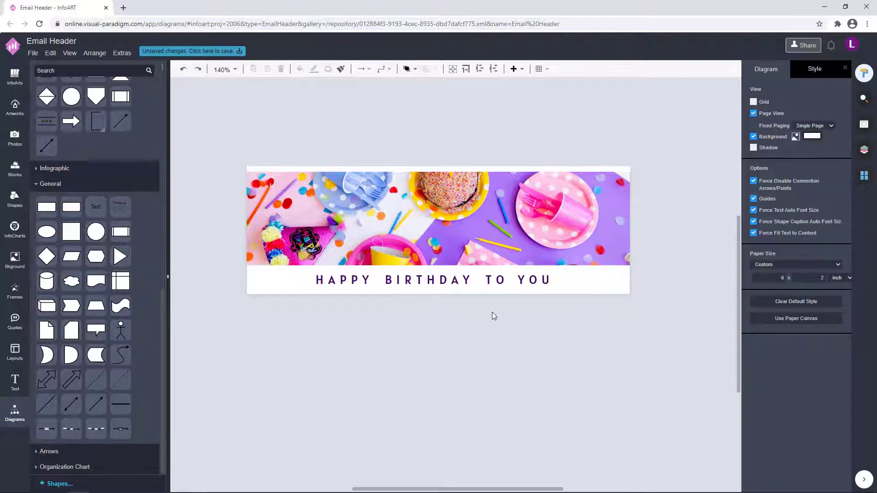
left_click(496, 278)
left_click(495, 347)
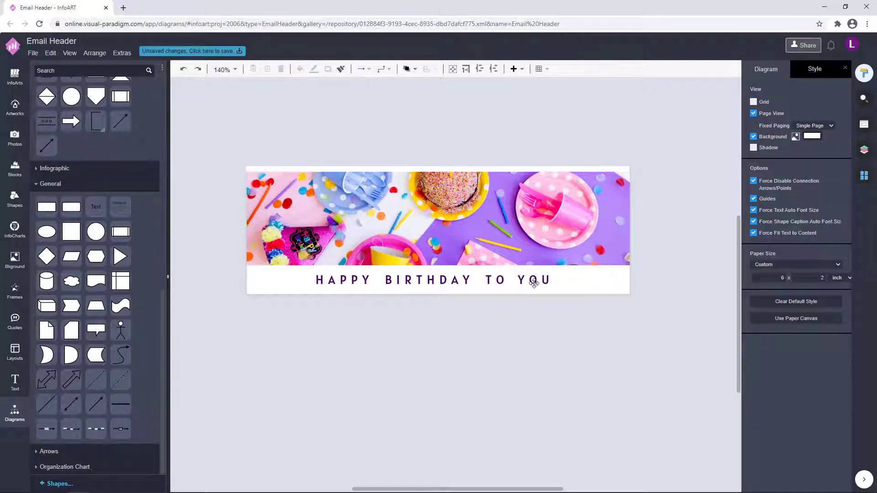
Delete extra spaces in the caption to narrow the word gaps between HAPPY and BIRTHDAY and between BIRTHDAY and TO
double_click(403, 279)
left_click(387, 280)
key("BackSpace")
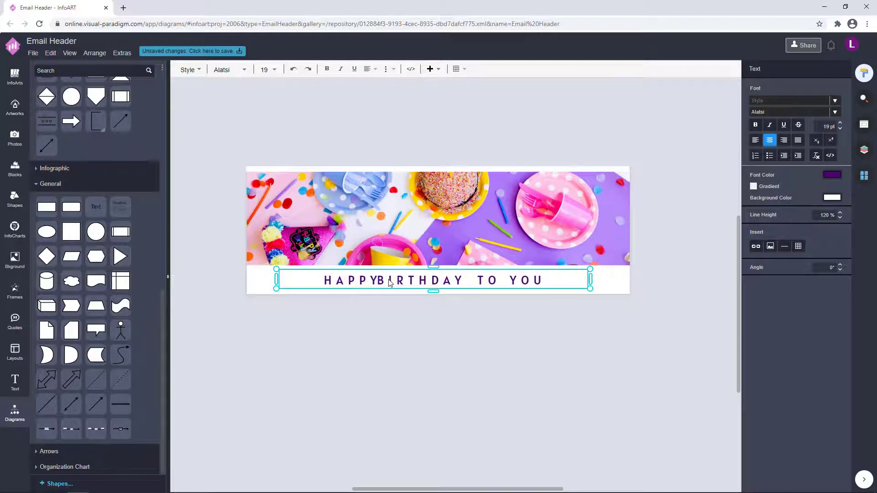
left_click(485, 281)
key("BackSpace")
key("BackSpace")
key("BackSpace")
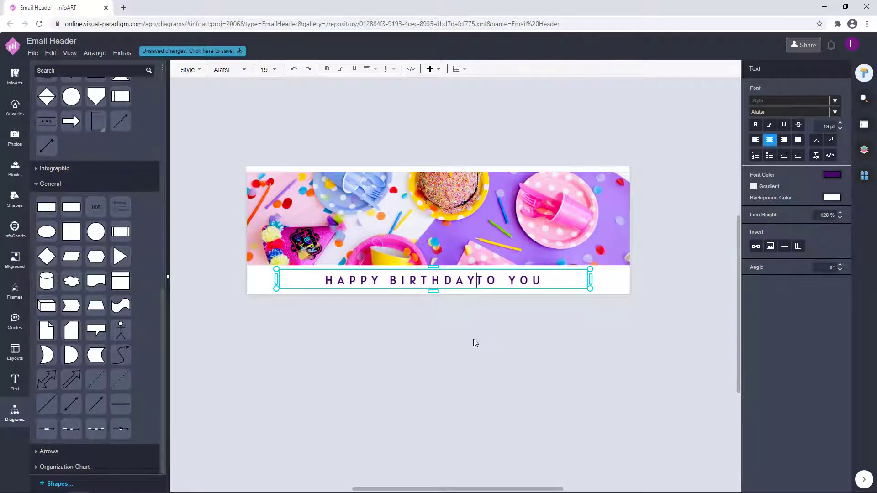
Narrow the word gap between TO and YOU in the caption to match the other gaps
left_click(514, 281)
key("BackSpace")
key("BackSpace")
type("O")
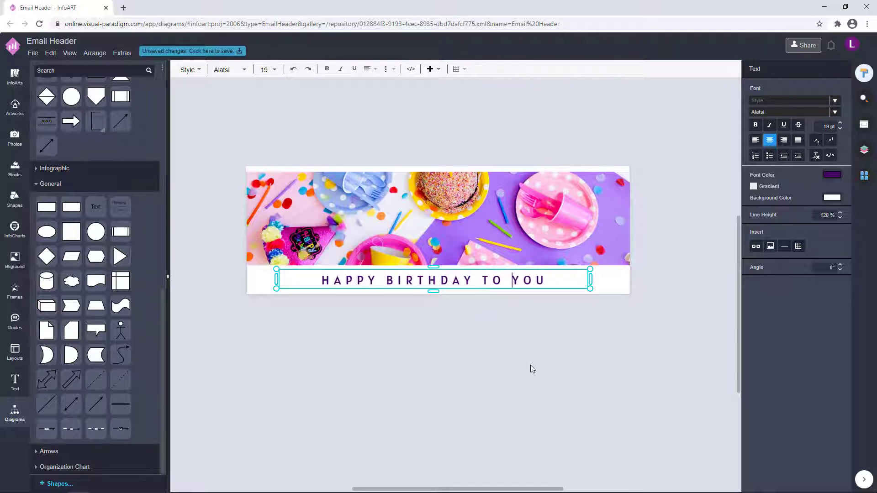
key("Escape")
left_click(592, 295)
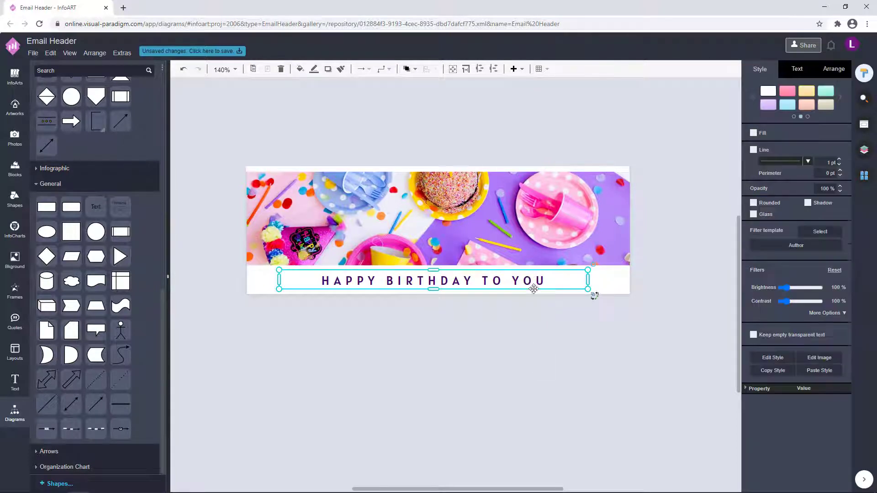
left_click(511, 309)
Search the artworks for candle and place the plain candle, about 41 pt square, at the left end of the caption strip
left_click(28, 107)
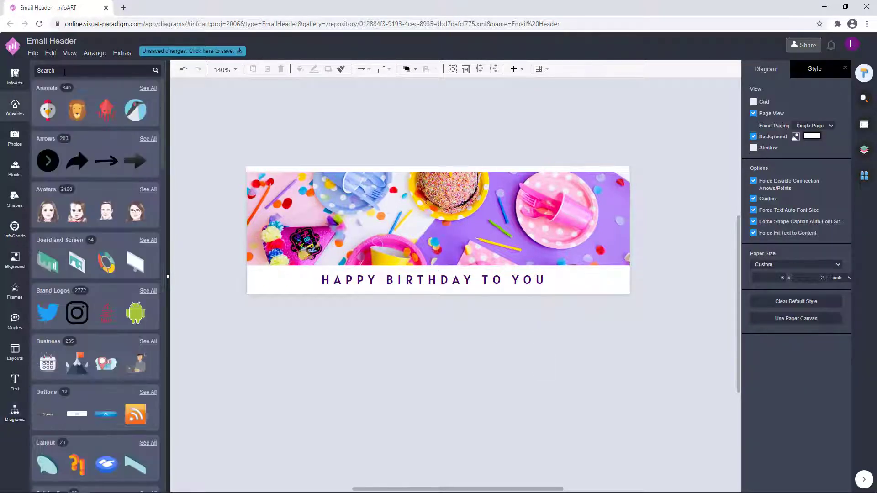
left_click(65, 72)
type("candle")
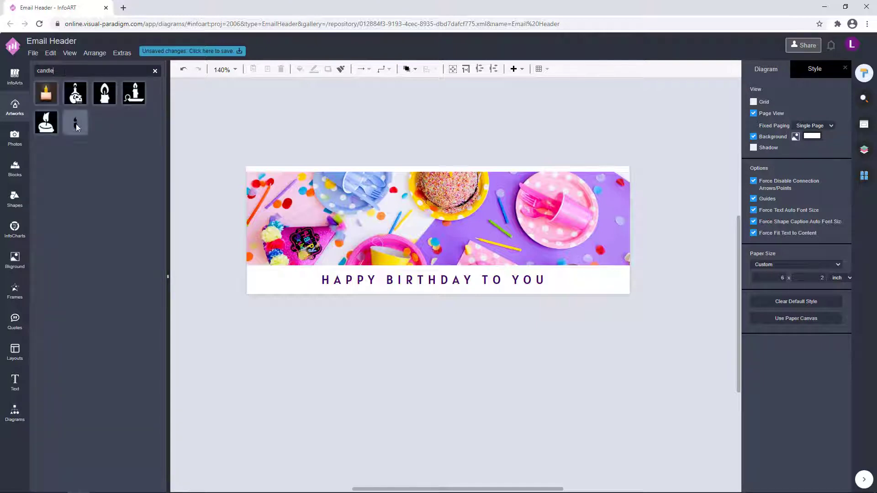
left_click(76, 123)
left_click_drag(325, 391, 257, 284)
Recolor the candle with the caption's dark purple, 450669
left_click(755, 105)
left_click(774, 187)
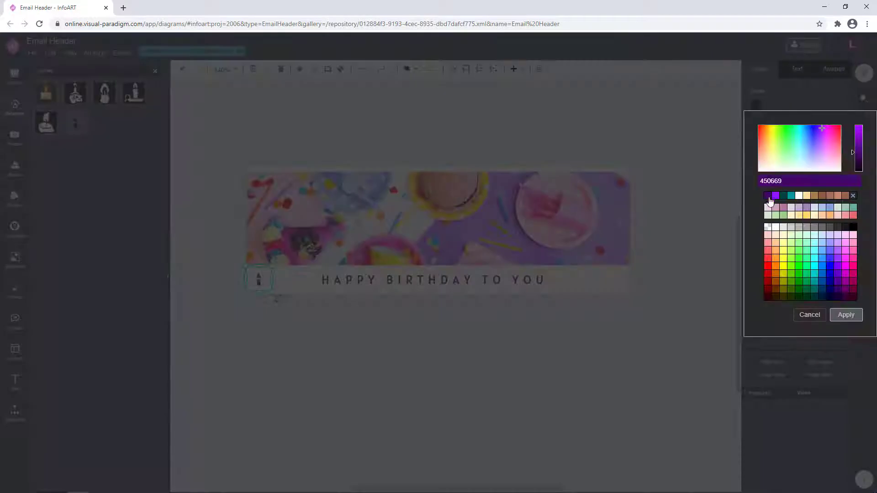
left_click(846, 313)
left_click(294, 310)
Duplicate the purple candle and place the copy at the right end of the caption strip
left_click(267, 285)
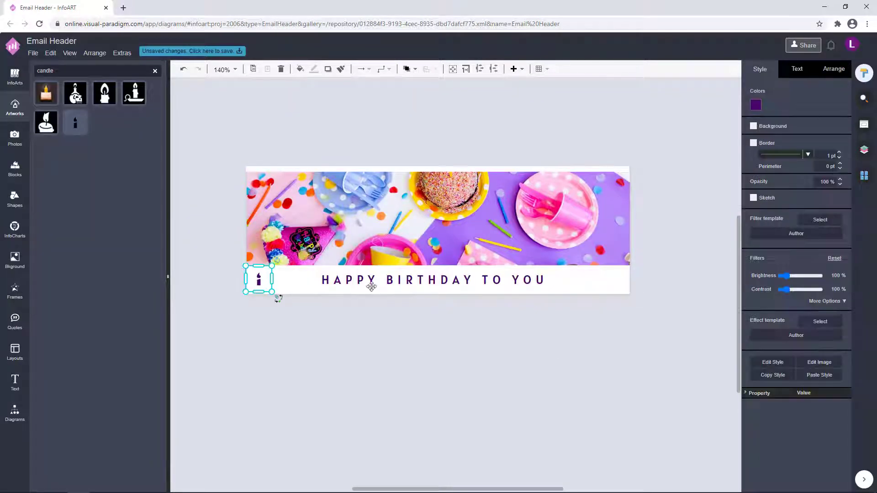
left_click(281, 306)
left_click_drag(268, 283, 616, 281)
left_click(627, 295)
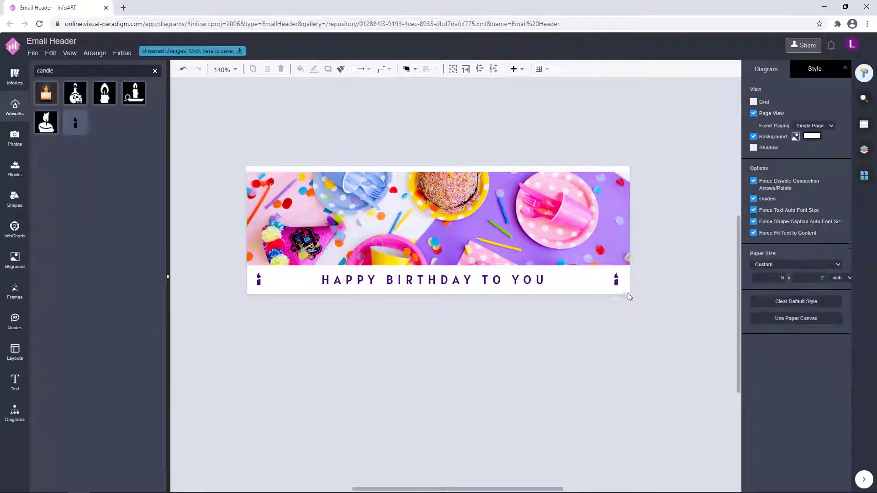
Select both candles and align them at the same height on the caption strip
left_click(606, 277)
left_click(262, 278, "shift")
left_click(826, 71)
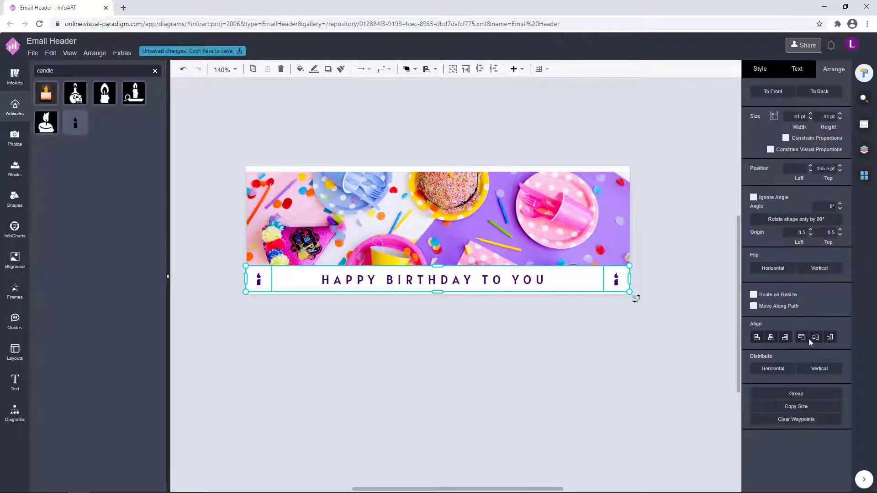
left_click(629, 342)
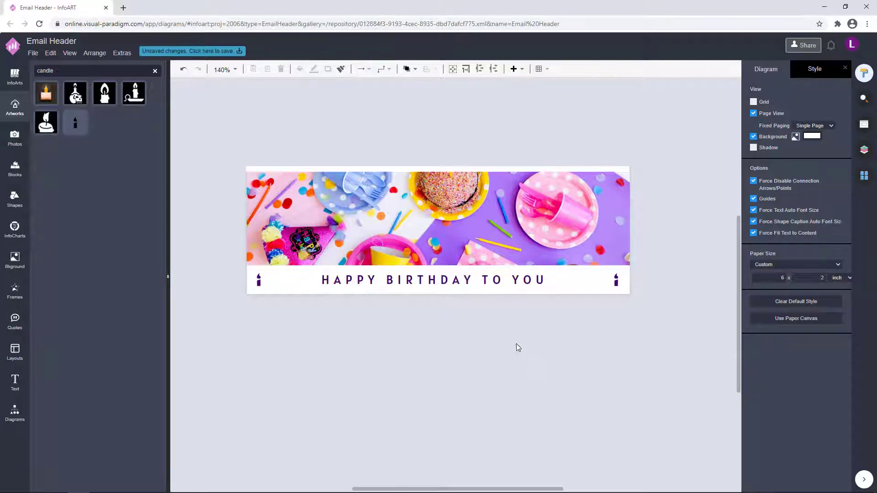
left_click(518, 280)
type("0")
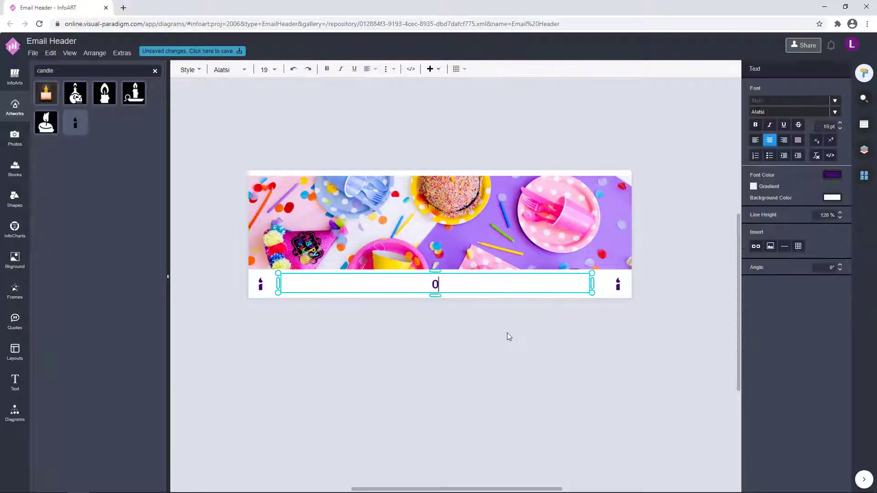
key("ctrl+z")
left_click(507, 333)
scroll(385, 343, "down", 1)
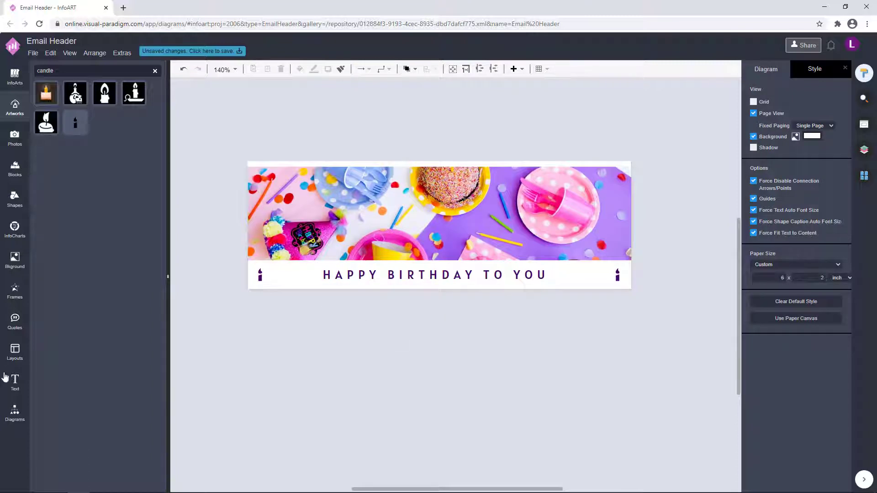
Add a rectangle and shrink it into a small bar on the photo's lower edge, above the caption
left_click(15, 413)
left_click_drag(51, 209, 411, 235)
left_click_drag(450, 273, 446, 255)
Remove the small rectangle's outline and fill it with the caption's dark purple
left_click(760, 69)
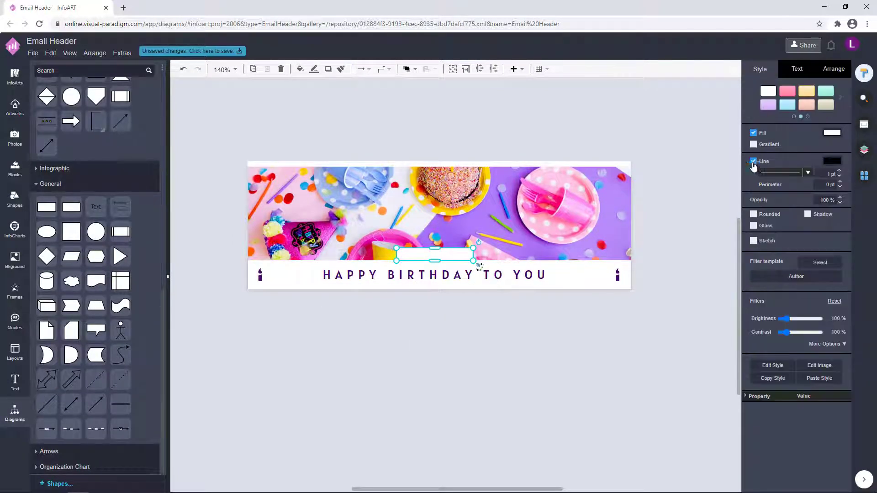
left_click(832, 133)
left_click(845, 342)
left_click(470, 338)
Widen the purple rectangle and center it horizontally along the photo's lower edge
scroll(455, 275, "up", 5)
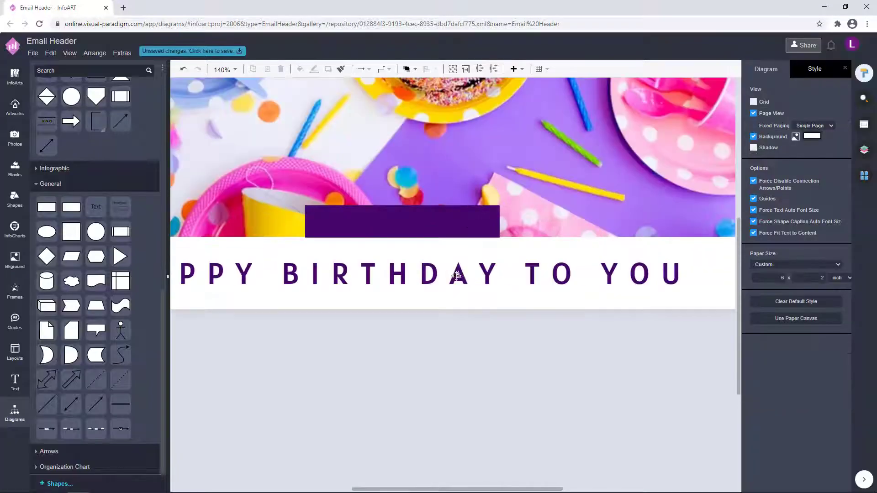
left_click(448, 222)
left_click_drag(499, 221, 565, 222)
left_click_drag(455, 221, 435, 228)
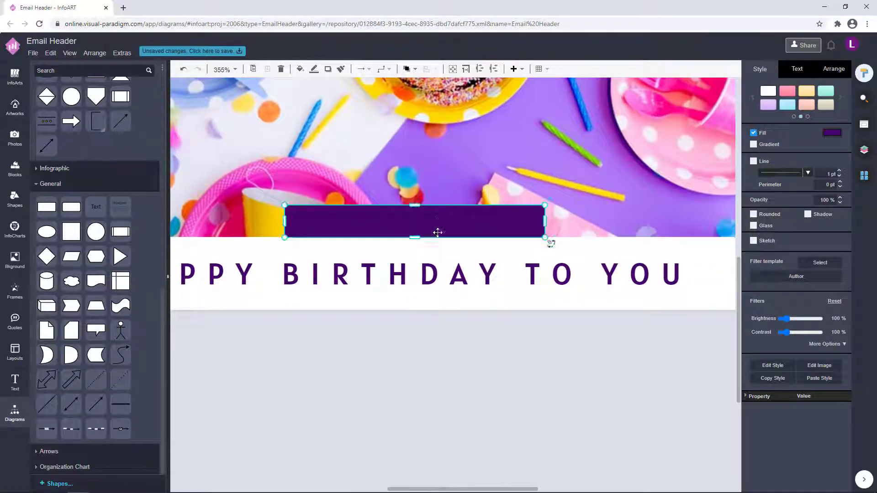
left_click(438, 357)
scroll(438, 356, "down", 4)
left_click(426, 303)
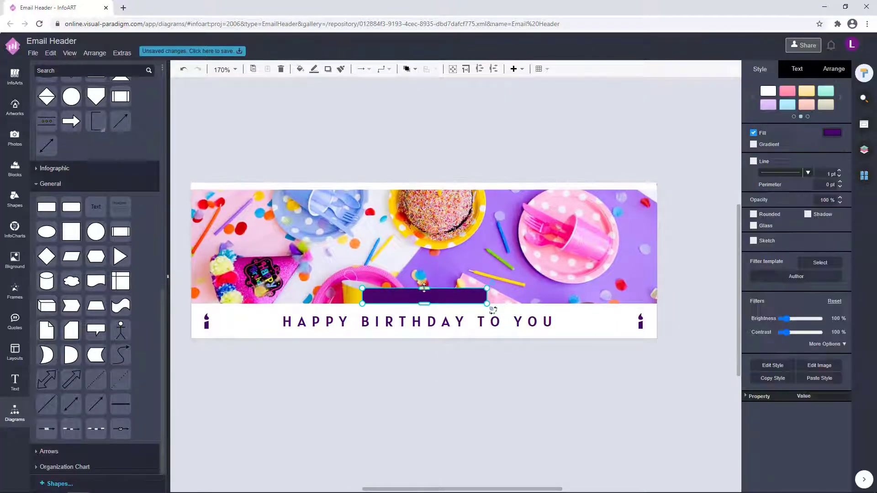
left_click_drag(424, 288, 424, 288)
left_click_drag(434, 384, 448, 369)
left_click(419, 281)
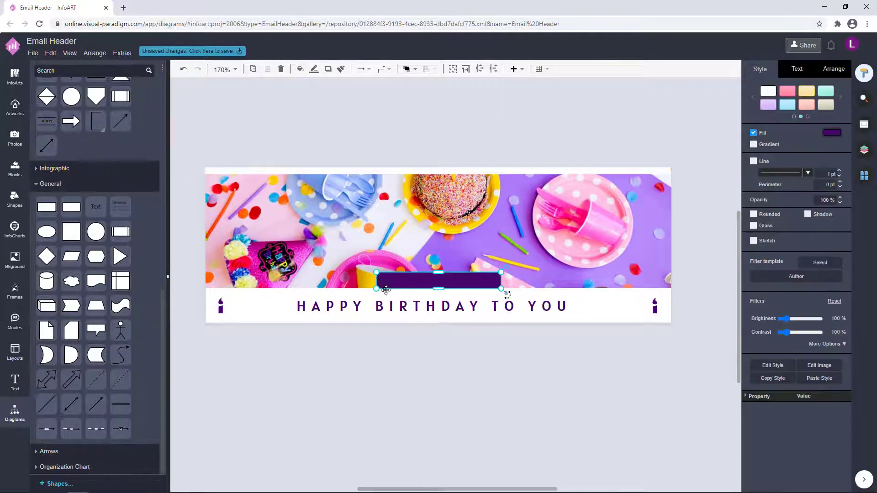
scroll(378, 260, "up", 3)
left_click(409, 372)
scroll(431, 335, "down", 3)
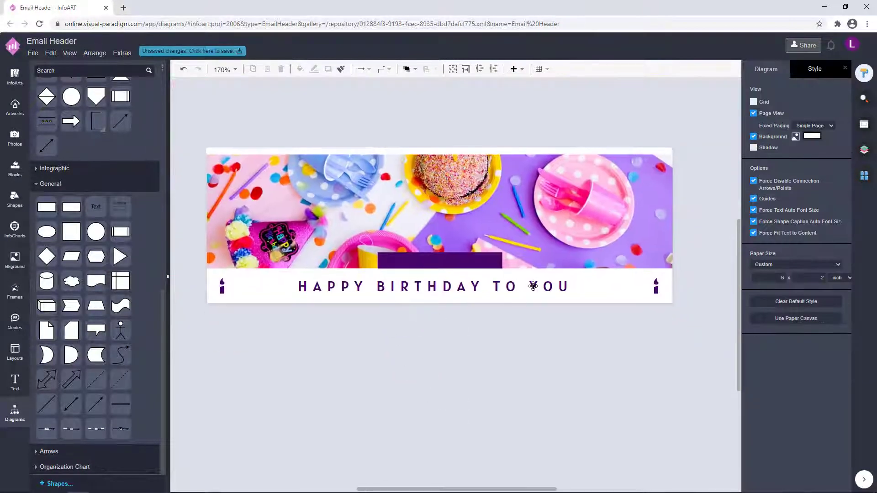
Duplicate the caption onto the photo, replace the copy's text with 14 FEB 2021, and narrow its text box to fit
left_click_drag(532, 286, 532, 250)
double_click(552, 250)
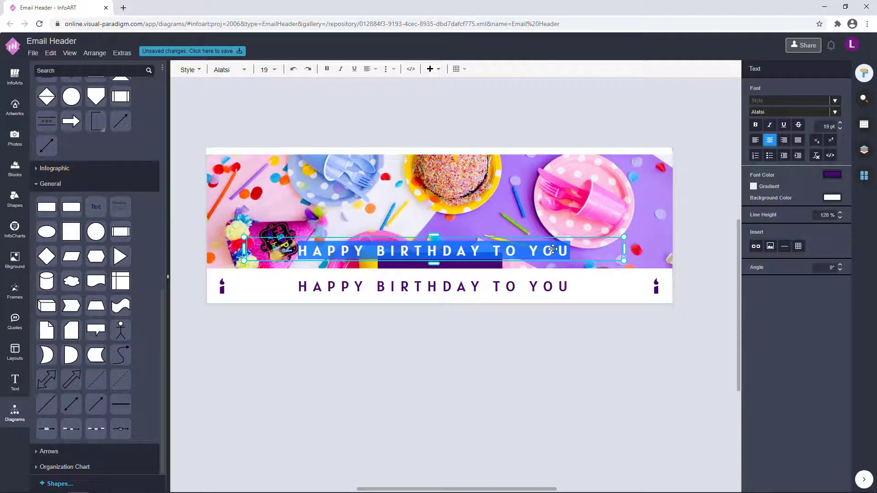
type("M")
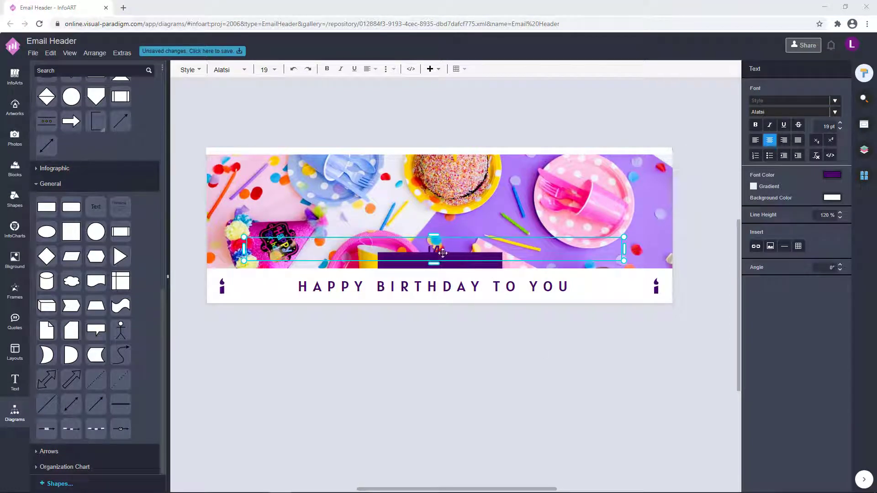
double_click(437, 250)
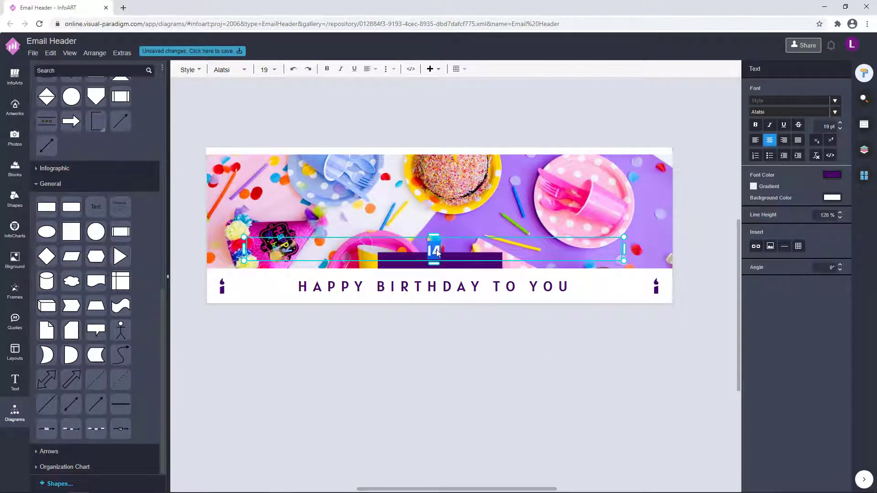
left_click(439, 251)
type("FEB 2021")
left_click(514, 365)
left_click(472, 247)
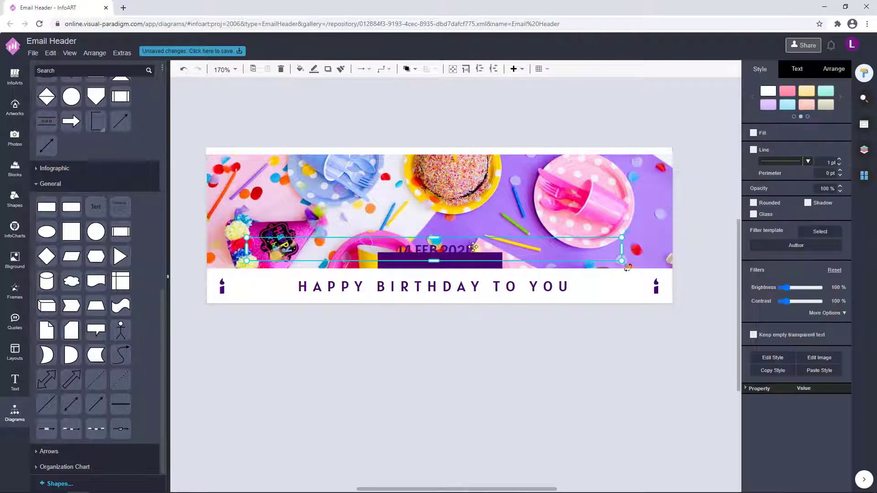
left_click_drag(620, 251, 321, 256)
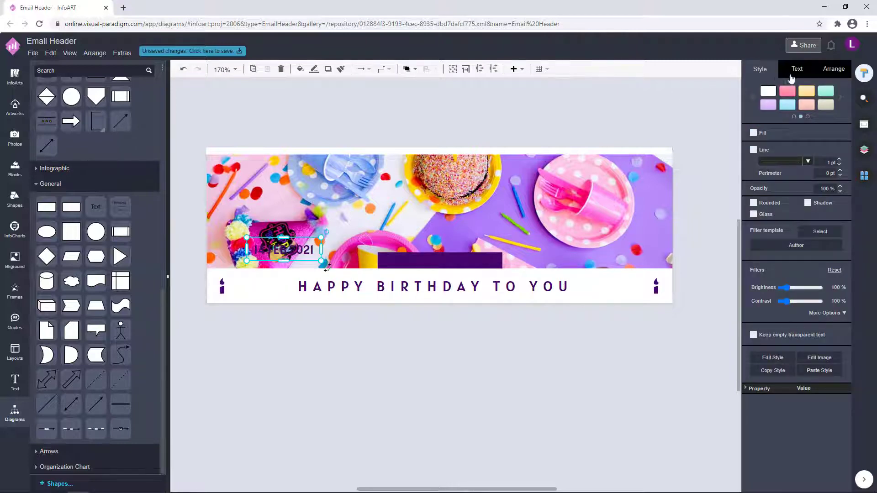
Set the date's font color to white, and shrink the text to sit on the purple rectangle
left_click(796, 69)
left_click(826, 171)
left_click(804, 264)
left_click(845, 381)
left_click(594, 338)
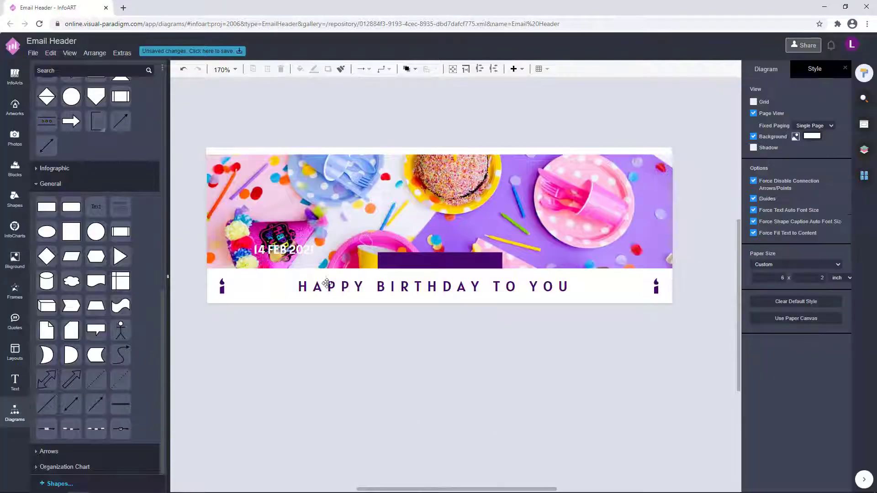
left_click_drag(307, 249, 434, 264)
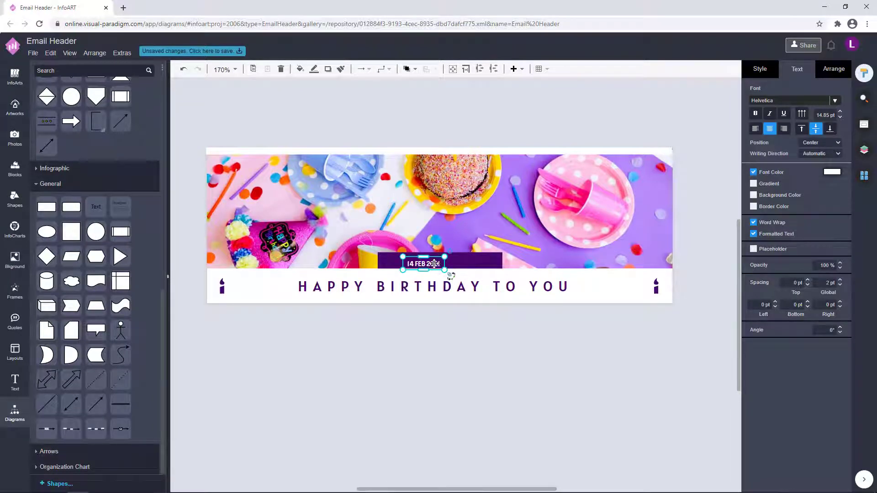
Insert spaces between the digits and letters of 14 FEB 2021 to spread out its lettering
scroll(439, 262, "up", 5)
double_click(421, 194)
left_click(405, 191)
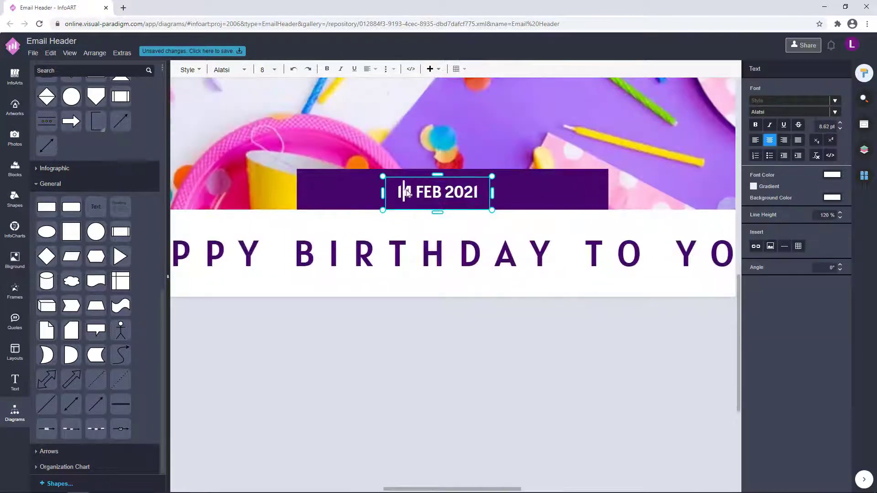
left_click(418, 195)
left_click(433, 194)
left_click(461, 193)
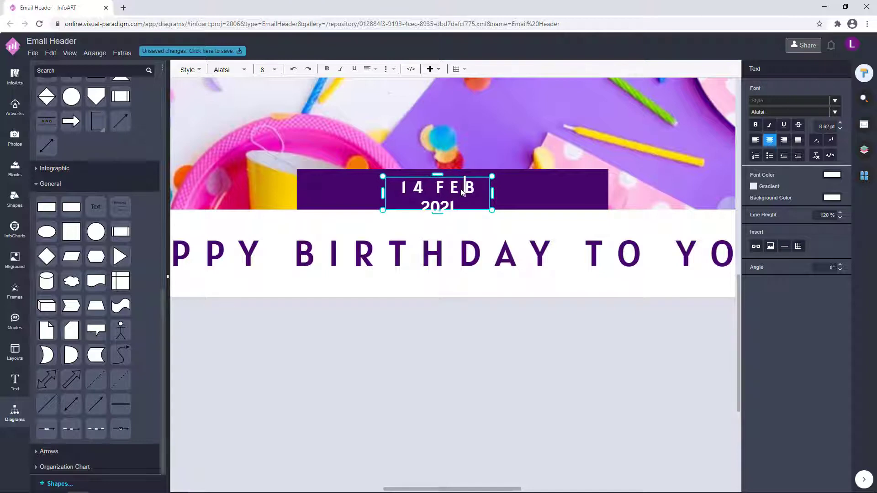
left_click(474, 190)
left_click(431, 204)
left_click(436, 204)
left_click(445, 206)
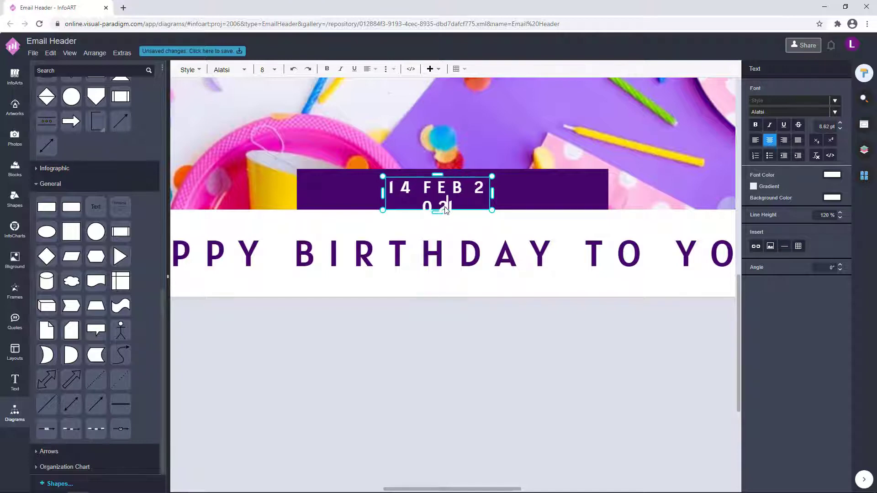
left_click(451, 322)
Resize the date's text box so the spaced date fits on one line, and move it over the purple rectangle
left_click_drag(438, 217, 438, 200)
left_click_drag(466, 185, 466, 189)
left_click_drag(490, 174, 539, 160)
left_click_drag(511, 183, 478, 193)
left_click(494, 370)
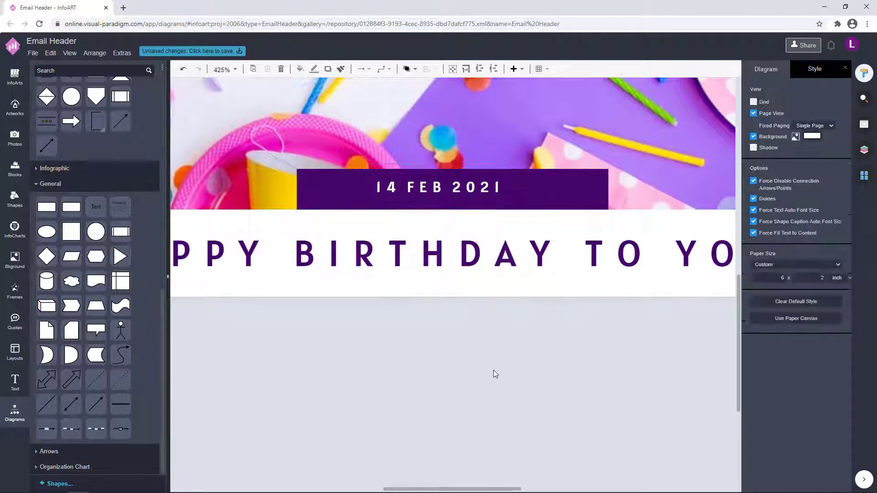
Nudge the date text vertically within the purple rectangle
scroll(493, 370, "down", 4)
left_click(470, 274)
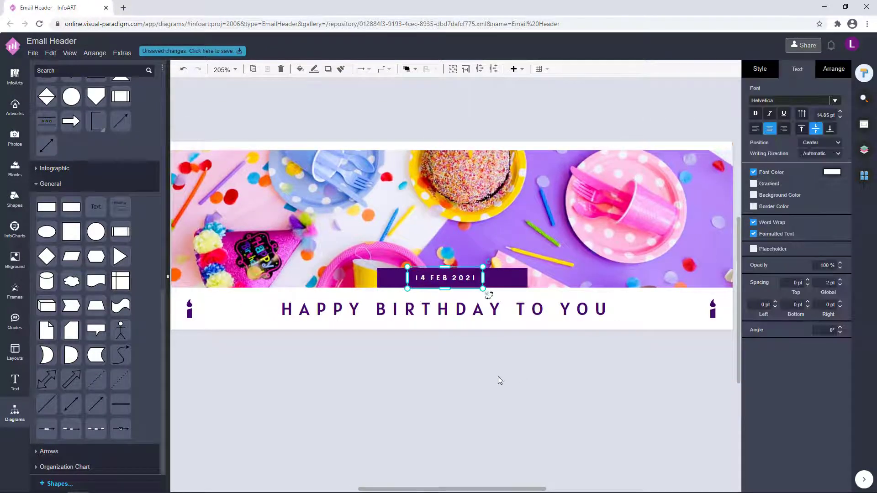
left_click(498, 376)
left_click(463, 280)
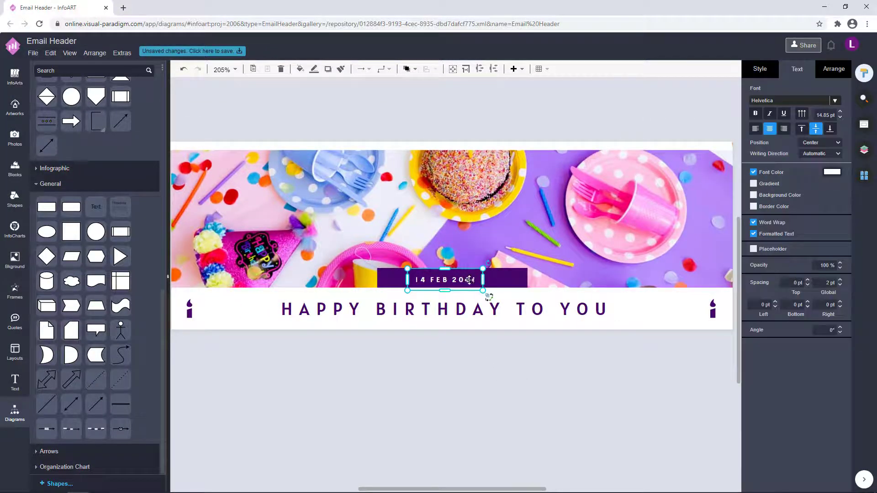
Set the date's font size to 8 pt and reposition it at the center of the purple rectangle
double_click(470, 279)
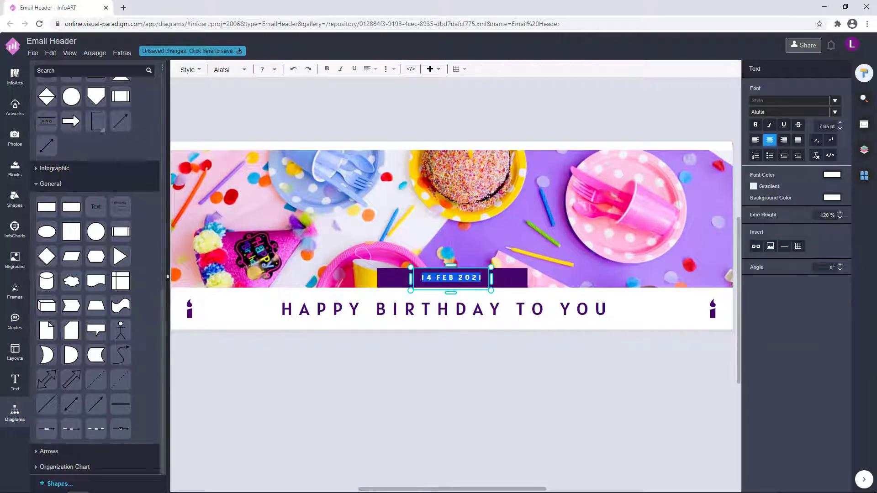
left_click(583, 399)
left_click_drag(468, 279, 468, 279)
left_click(511, 371)
left_click(471, 279)
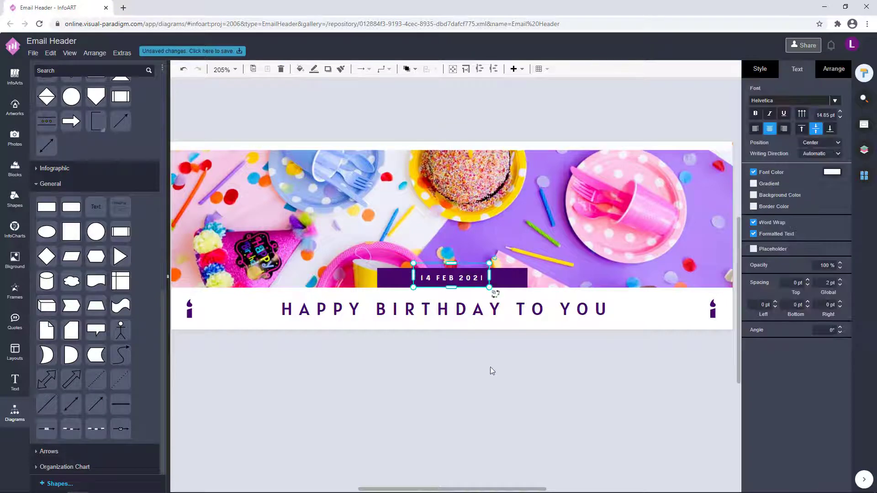
left_click(496, 358)
Set the font size of the 14 FEB 2021 text to 9 pt
double_click(483, 278)
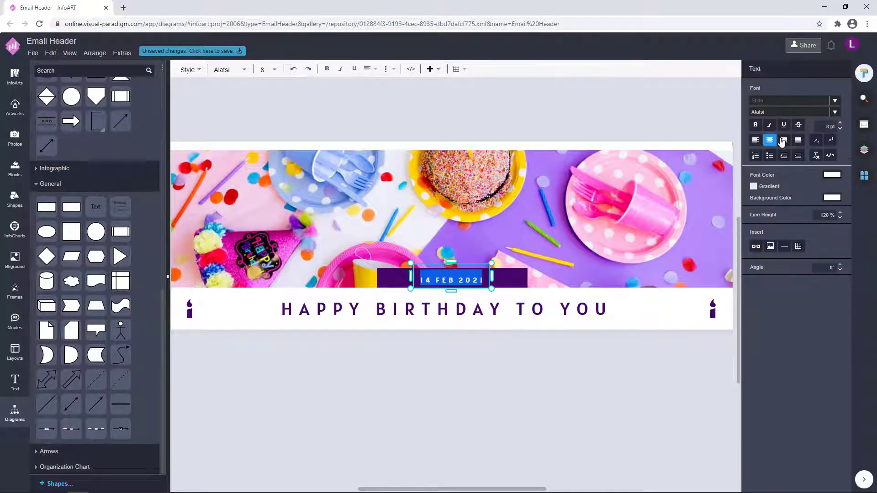
left_click(838, 131)
type("9")
left_click(501, 400)
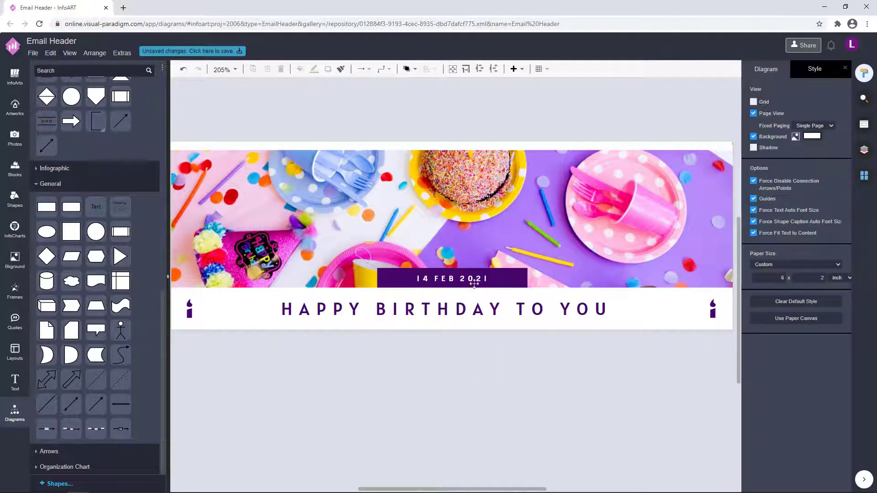
left_click(475, 281)
left_click(484, 374)
left_click(500, 380)
Narrow the purple rectangle behind the date from both ends so it fits the text more closely
mouse_move(484, 280)
left_mouse_down()
mouse_move(520, 278)
mouse_move(496, 278)
left_mouse_up()
left_click(514, 280)
left_click_drag(391, 281, 403, 281)
left_click(461, 374)
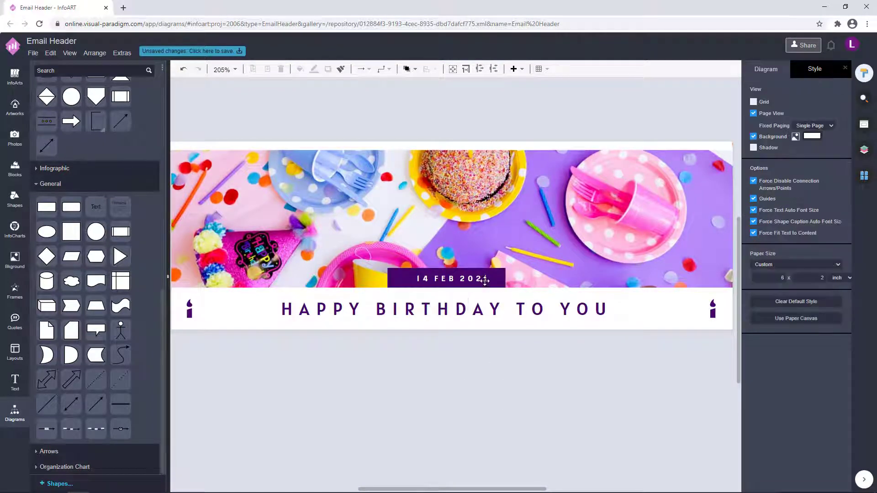
Center the purple rectangle behind the date and nudge the date text slightly down within it
left_click_drag(501, 272, 476, 279)
left_click(487, 365)
left_click(485, 378)
left_click(484, 392)
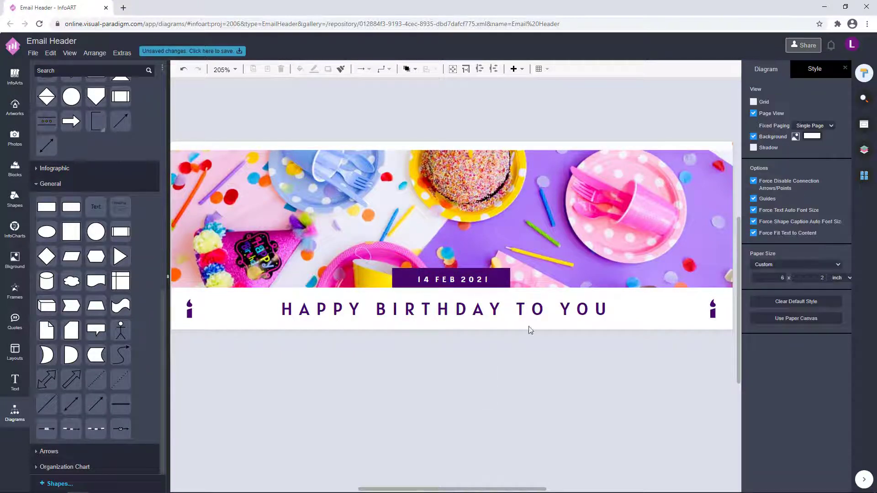
left_click(479, 280)
left_click(495, 318)
scroll(503, 400, "down", 2)
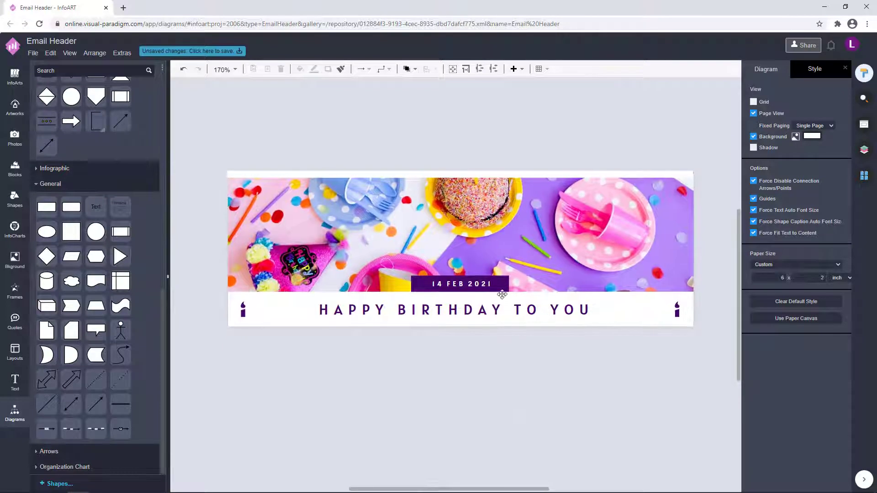
Fine-tune the positions of the two candles so they flank the caption evenly in the white band
left_click_drag(246, 313, 304, 310)
left_click(347, 316)
left_click(335, 371)
left_click_drag(388, 406, 379, 396)
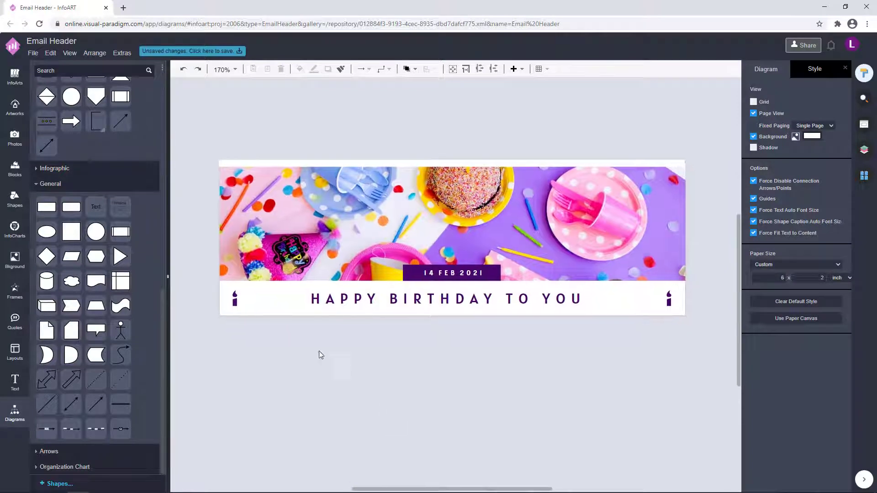
left_click(236, 297)
left_click(682, 291)
left_click(671, 294)
left_click(536, 366)
Widen the gaps between the words of the HAPPY BIRTHDAY TO YOU caption with extra spaces
scroll(521, 373, "down", 2)
double_click(413, 303)
left_click(413, 302)
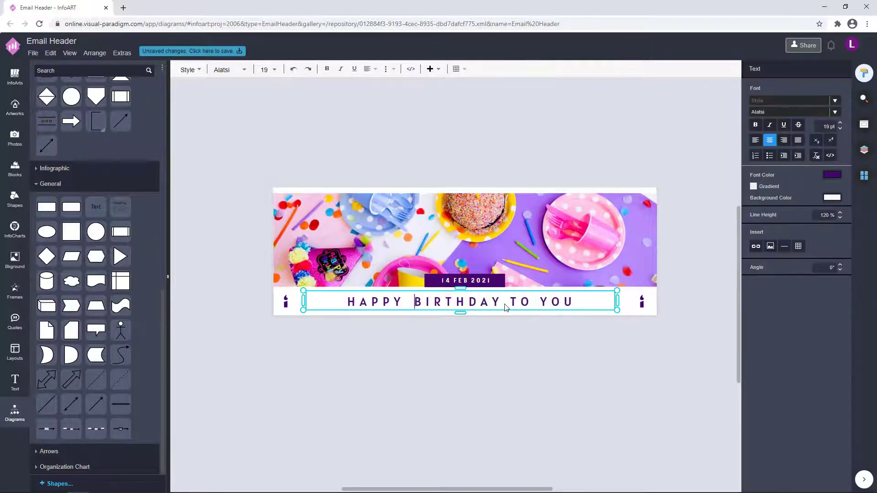
left_click(522, 367)
scroll(521, 365, "up", 2)
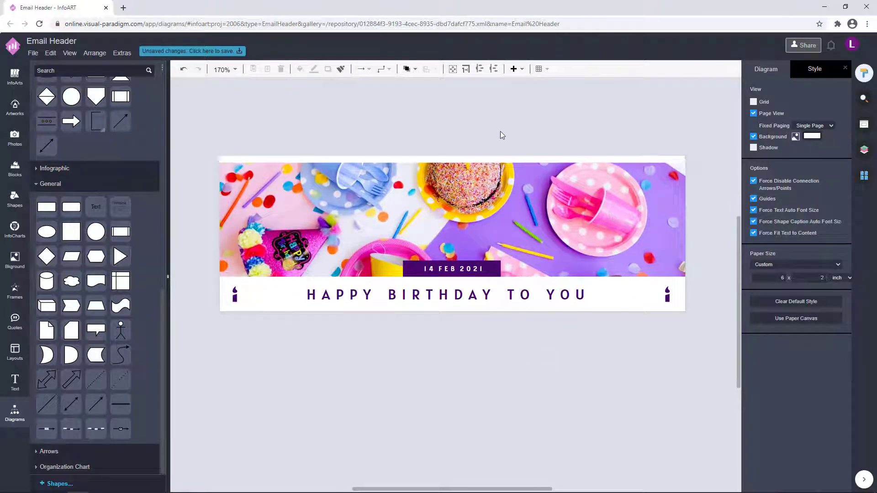
Position a thin full-width strip along the photo's upper edge and fill it with the dark purple of the caption
left_click_drag(475, 161, 452, 166)
left_click(466, 166)
left_click(761, 69)
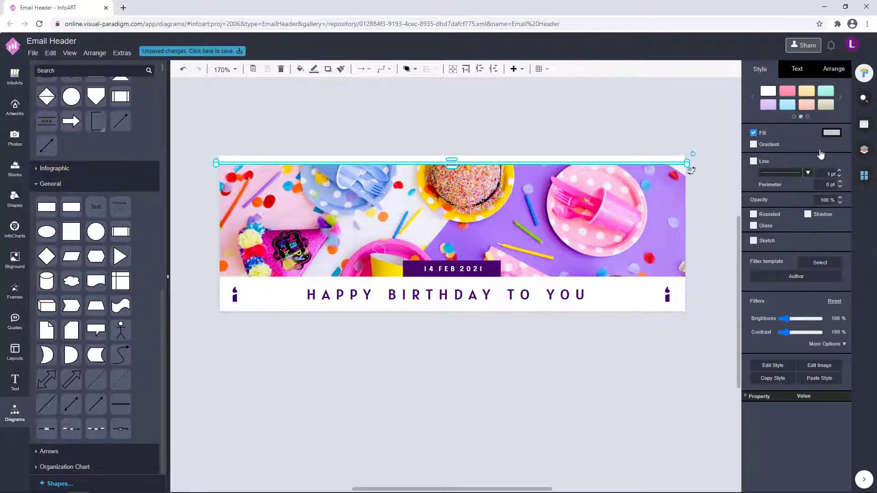
left_click(831, 132)
left_click(827, 300)
left_click(845, 341)
left_click(504, 115)
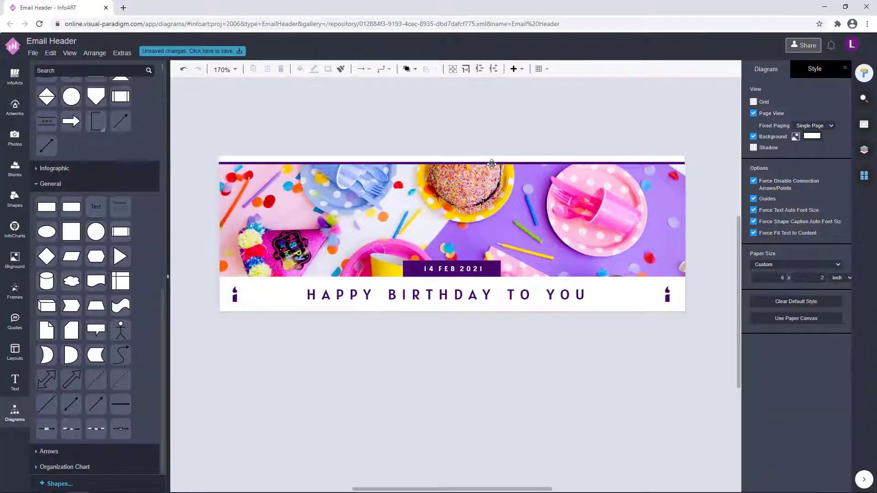
left_click(492, 163)
left_click(513, 122)
left_click_drag(542, 385, 533, 369)
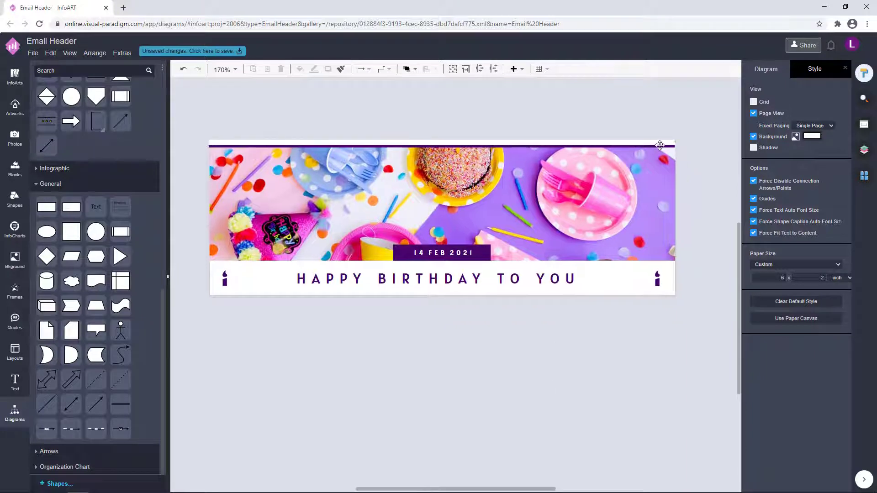
Align the ends of the white band and purple strip above the photo with the header's right edge
scroll(690, 150, "up", 8)
left_click(611, 158)
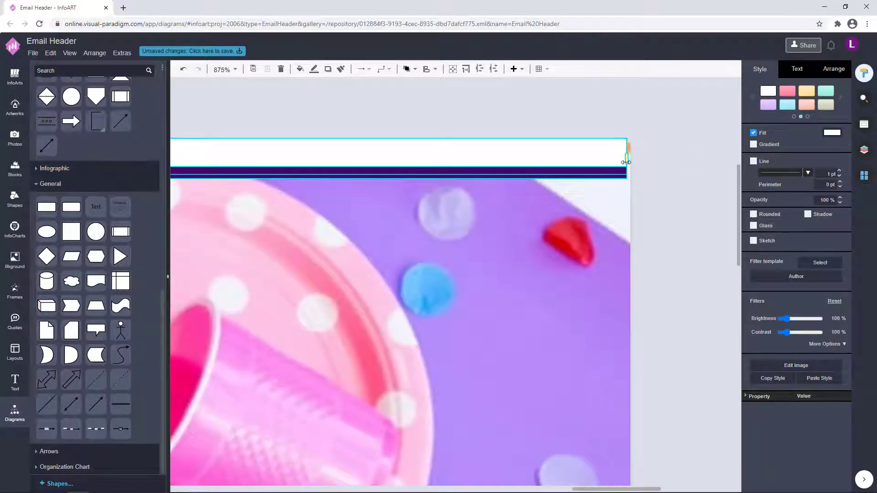
left_click(662, 147)
scroll(662, 147, "down", 8)
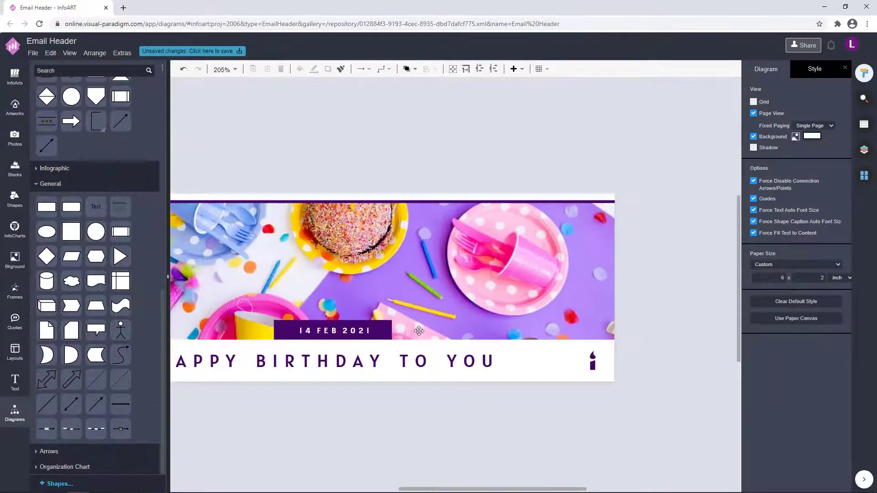
scroll(448, 372, "down", 1)
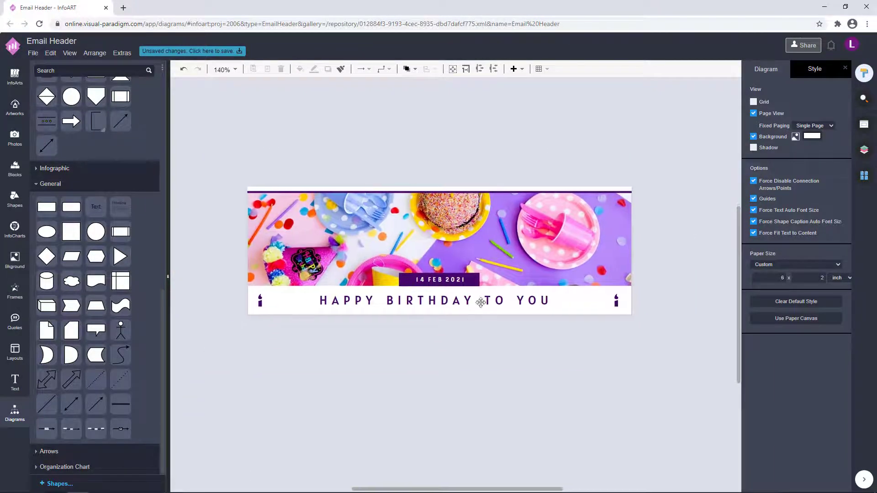
scroll(420, 372, "up", 1)
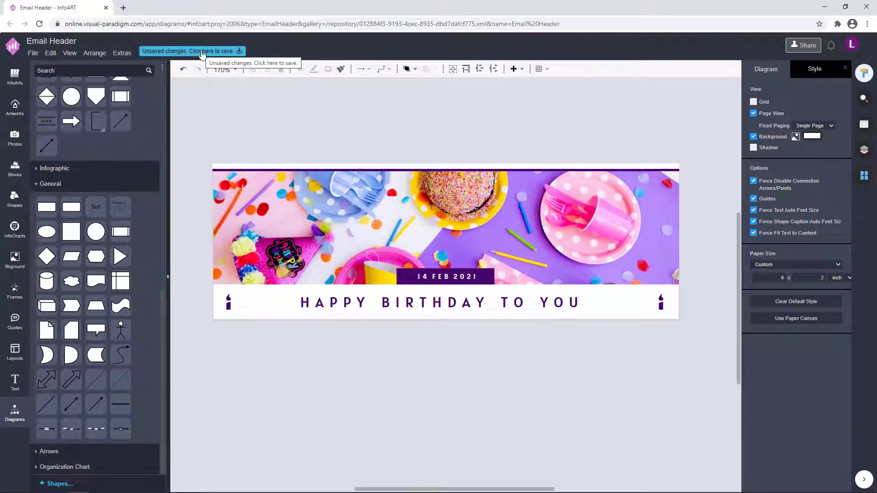
Save the design to VP Online under the filename White And Purple Birthday Email Header
left_click(202, 51)
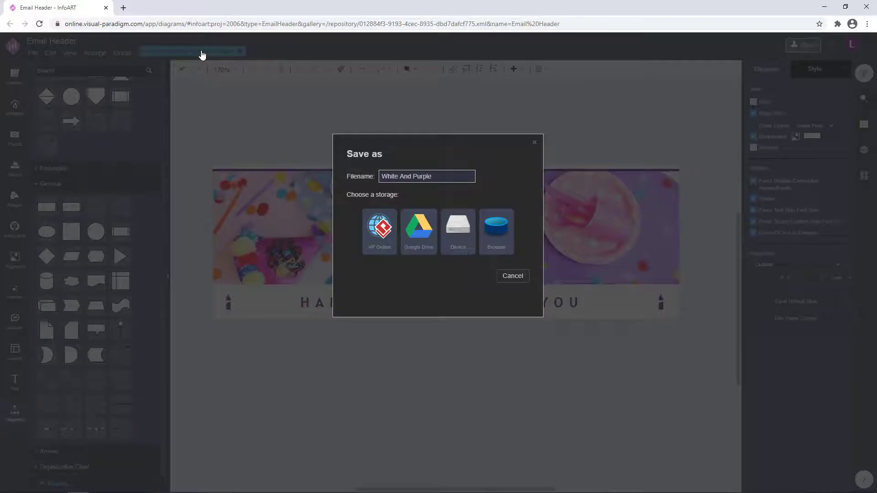
type("White And Purple Birthday Rmeil Header")
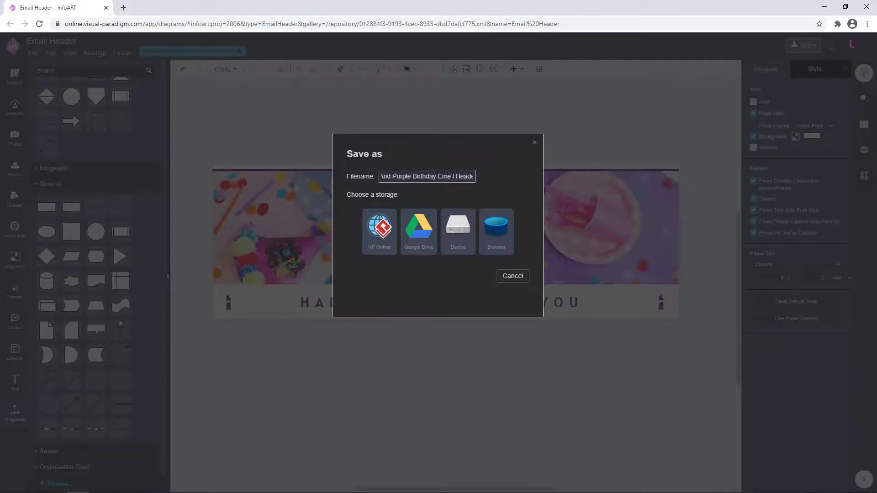
left_click(473, 179)
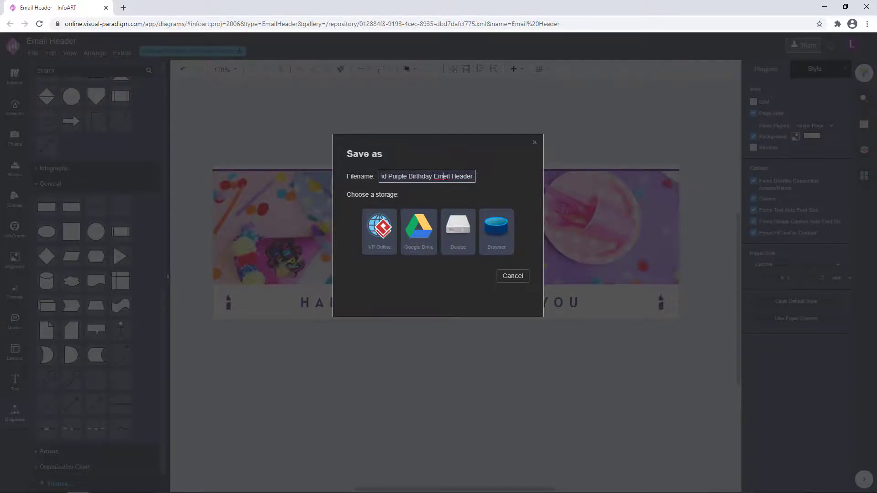
key("BackSpace")
type("a")
left_click(375, 240)
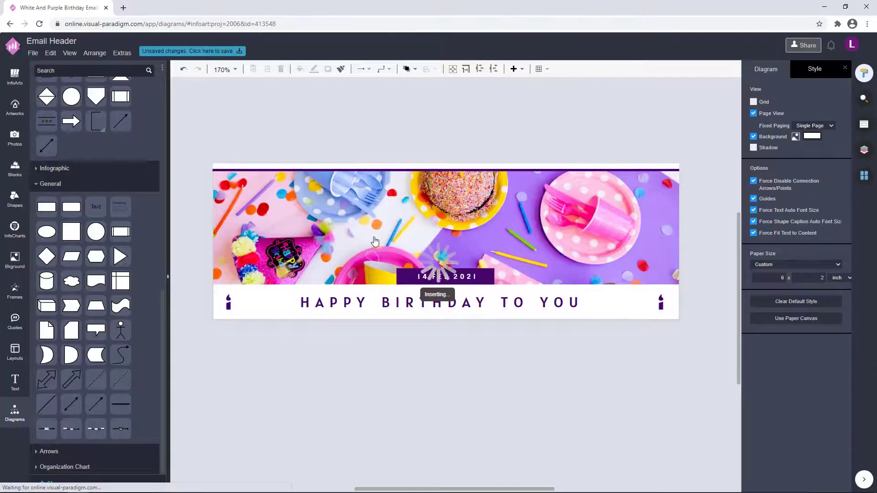